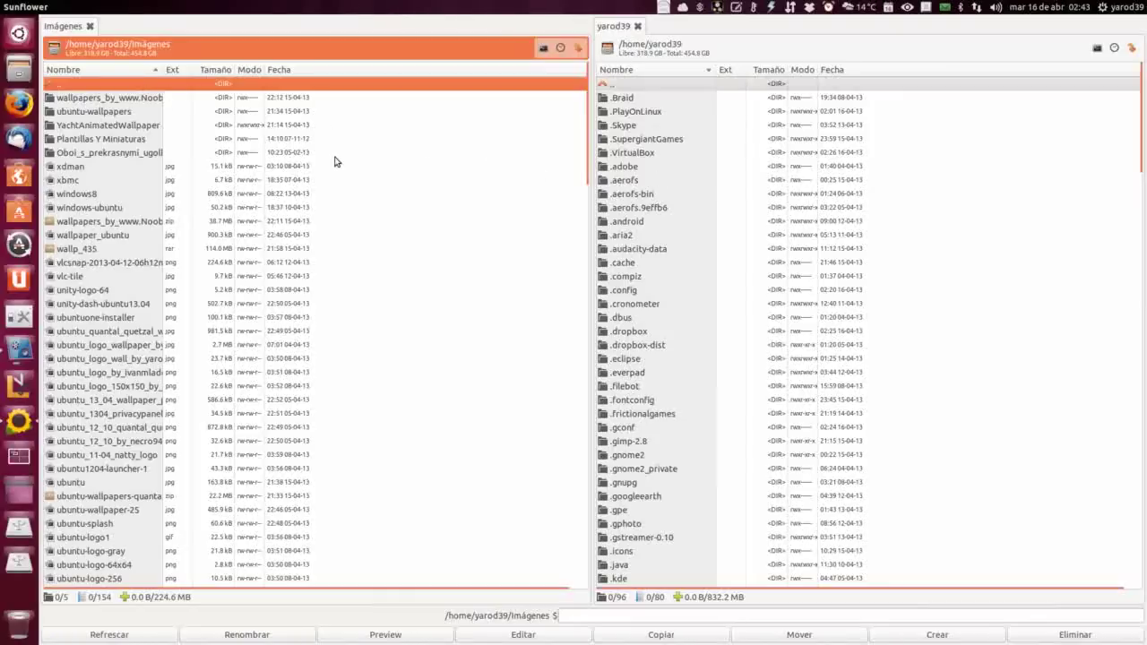
Look through the Imágenes folder's file list and review the file manager's available file, editing, selection and tool commands
mouse_move(167, 12)
scroll(527, 230, "down", 15)
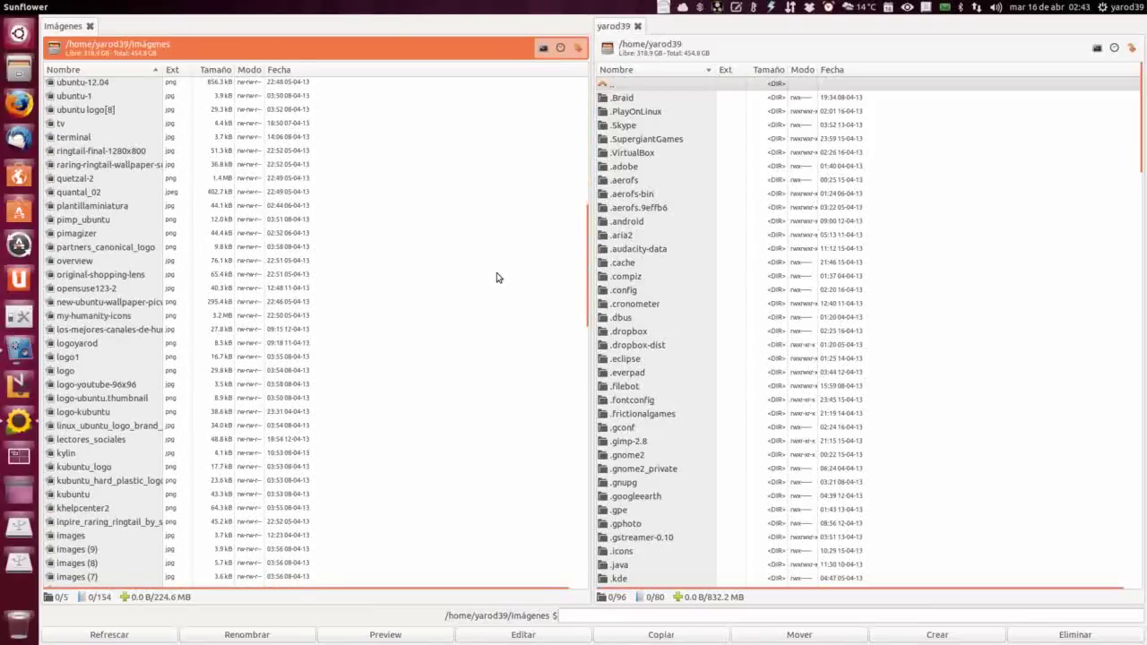
scroll(497, 278, "up", 15)
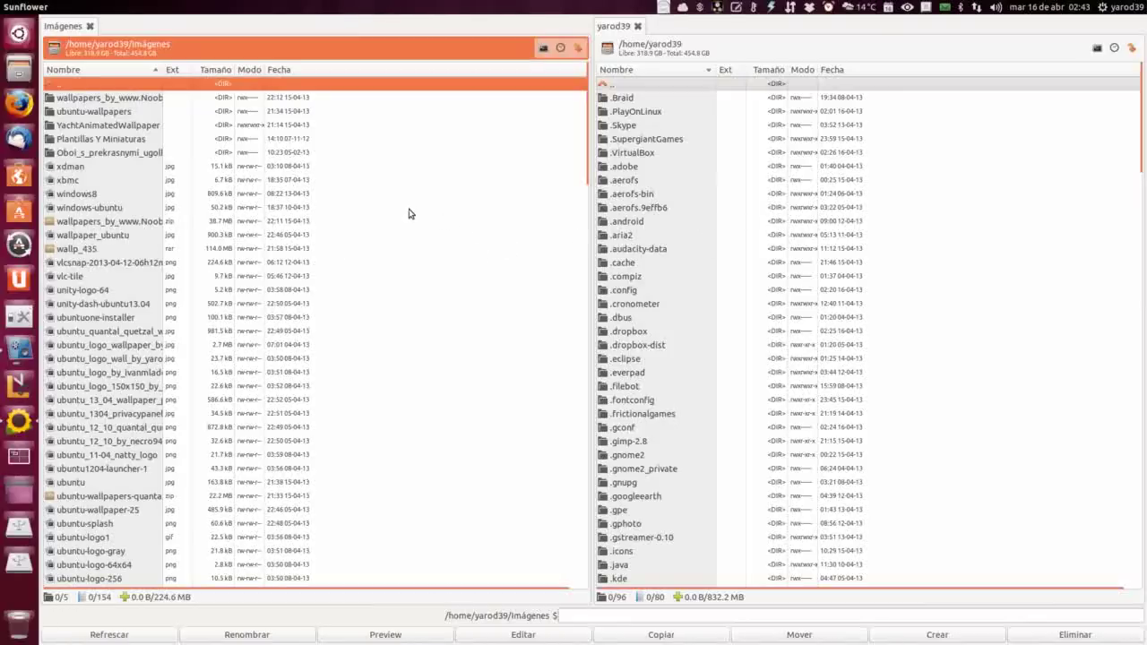
mouse_move(96, 4)
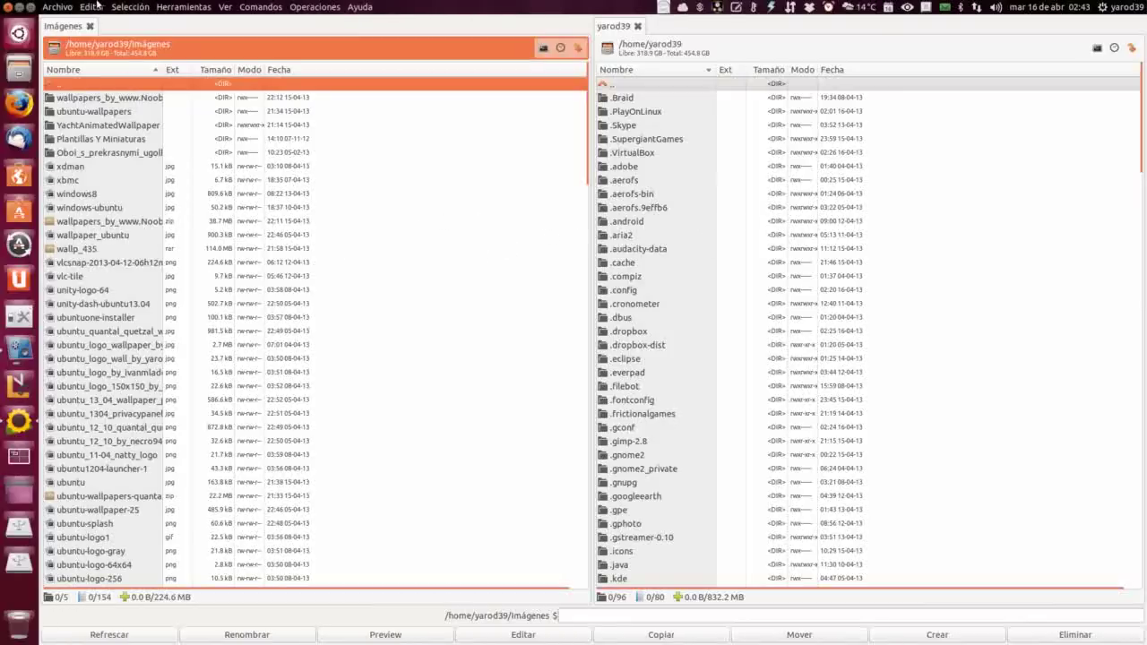
left_click(57, 7)
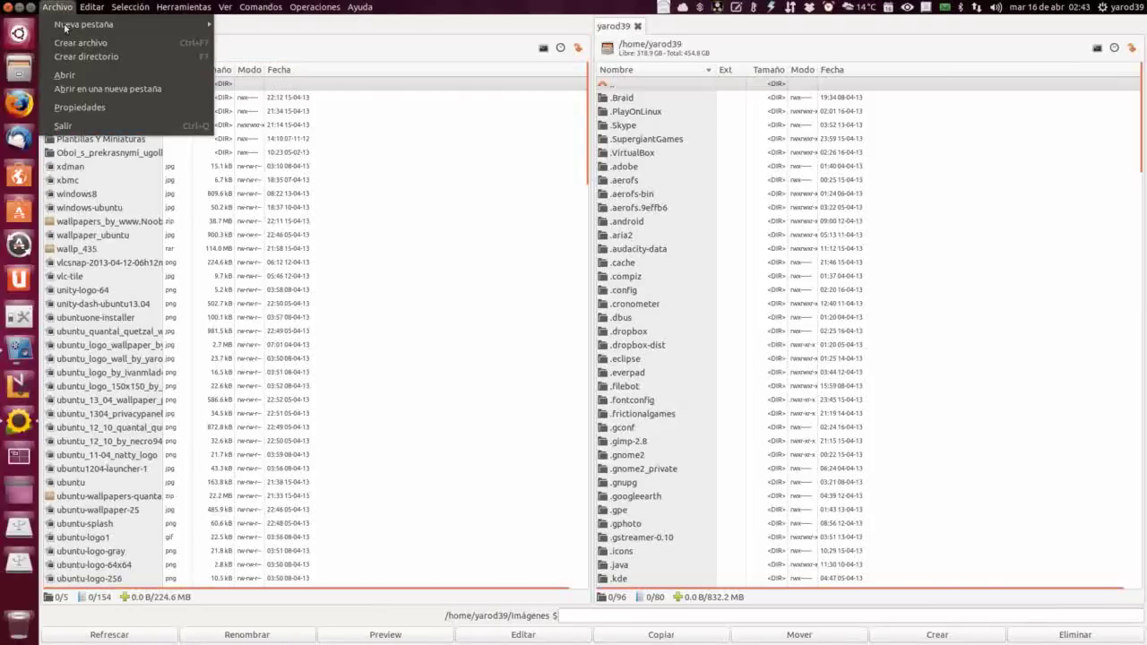
mouse_move(65, 32)
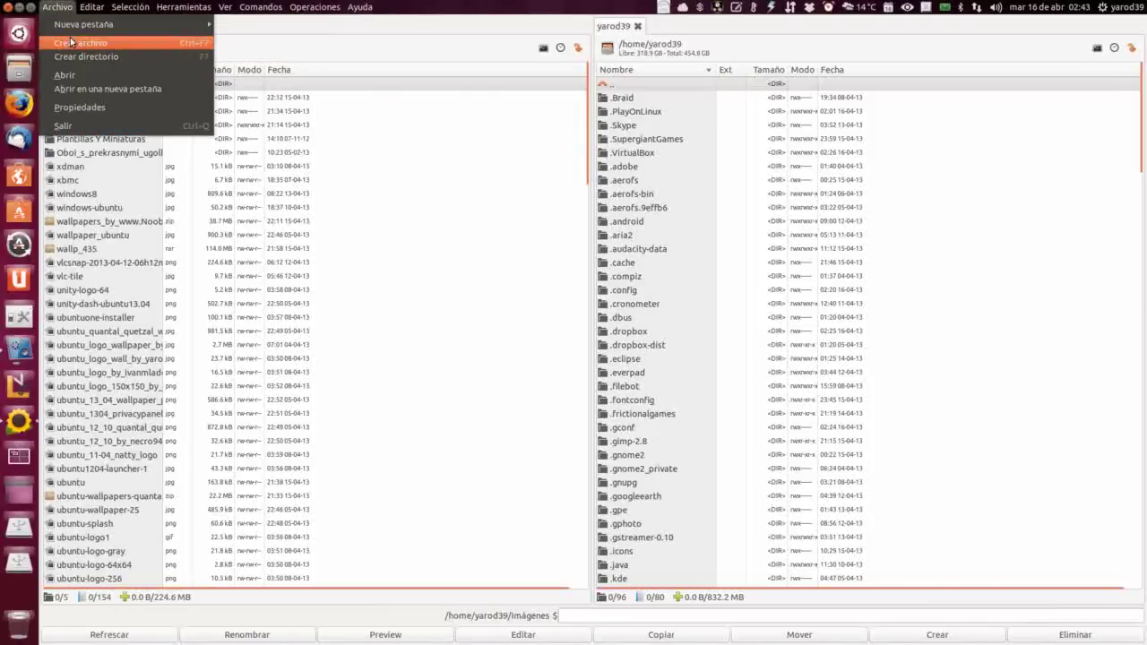
left_click(97, 112)
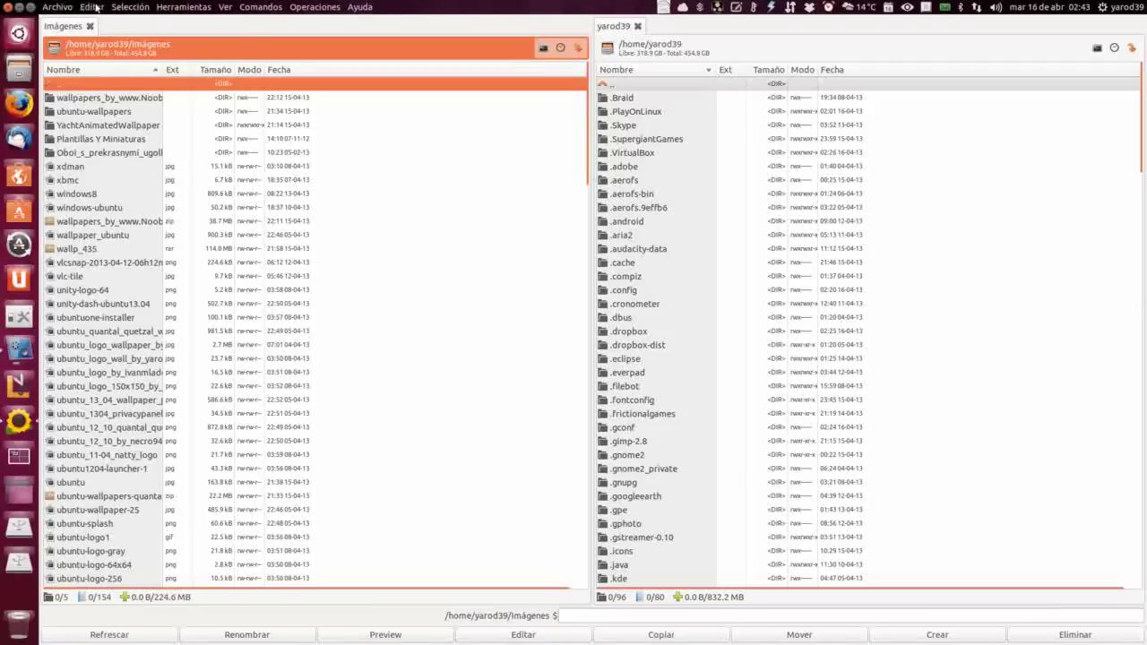
left_click(92, 7)
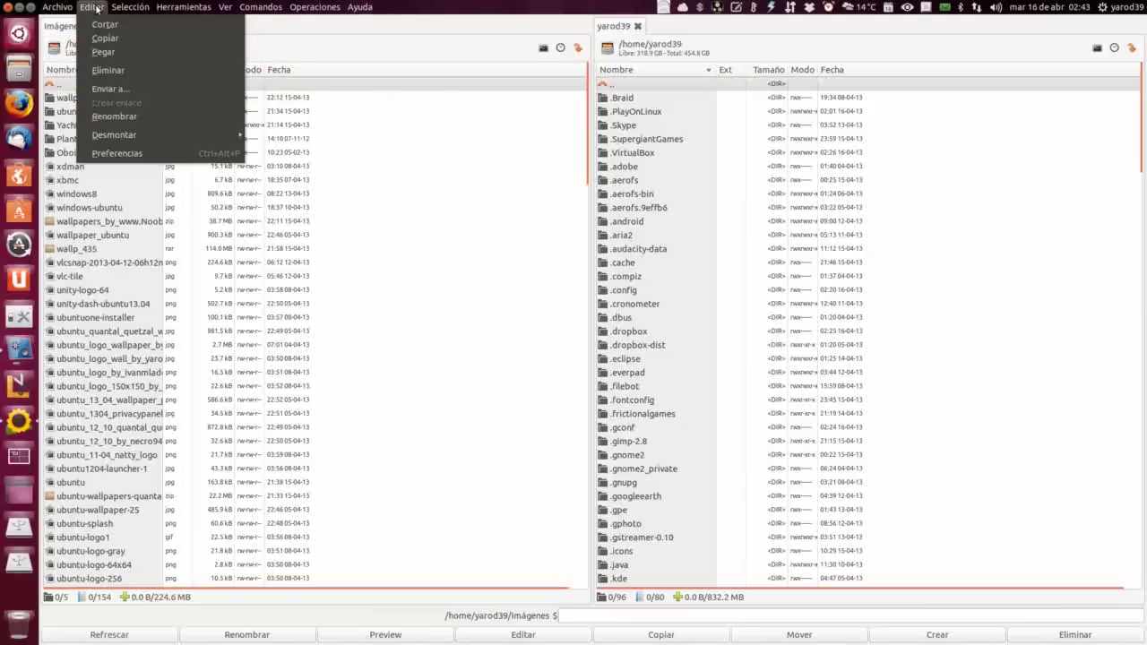
mouse_move(128, 13)
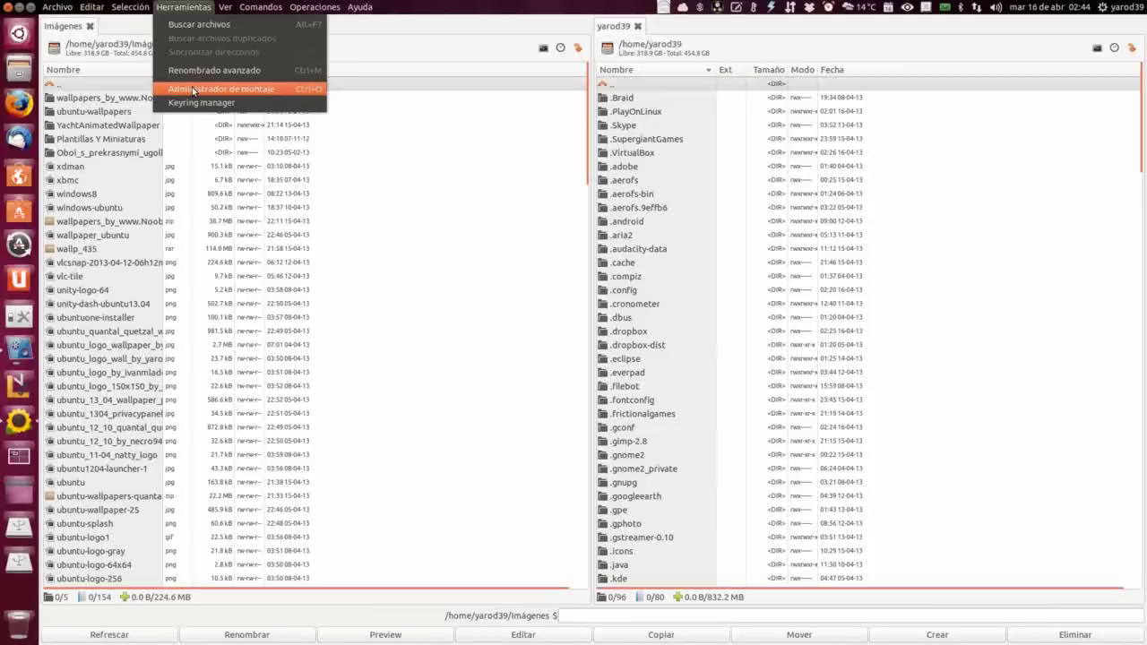
mouse_move(225, 8)
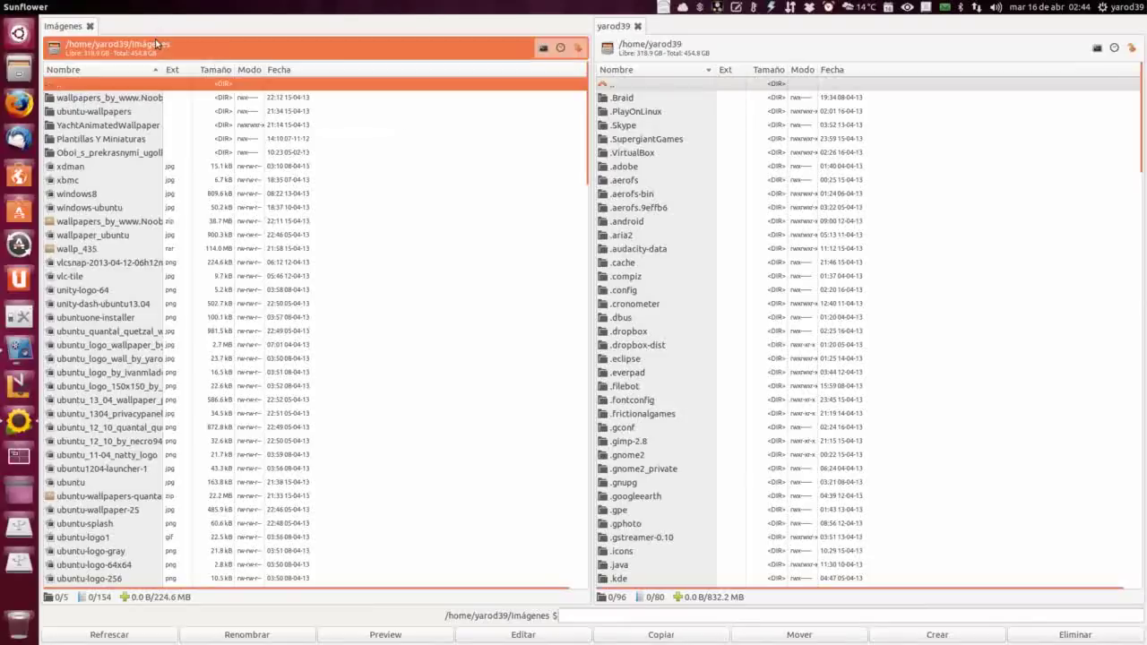
left_click(159, 42)
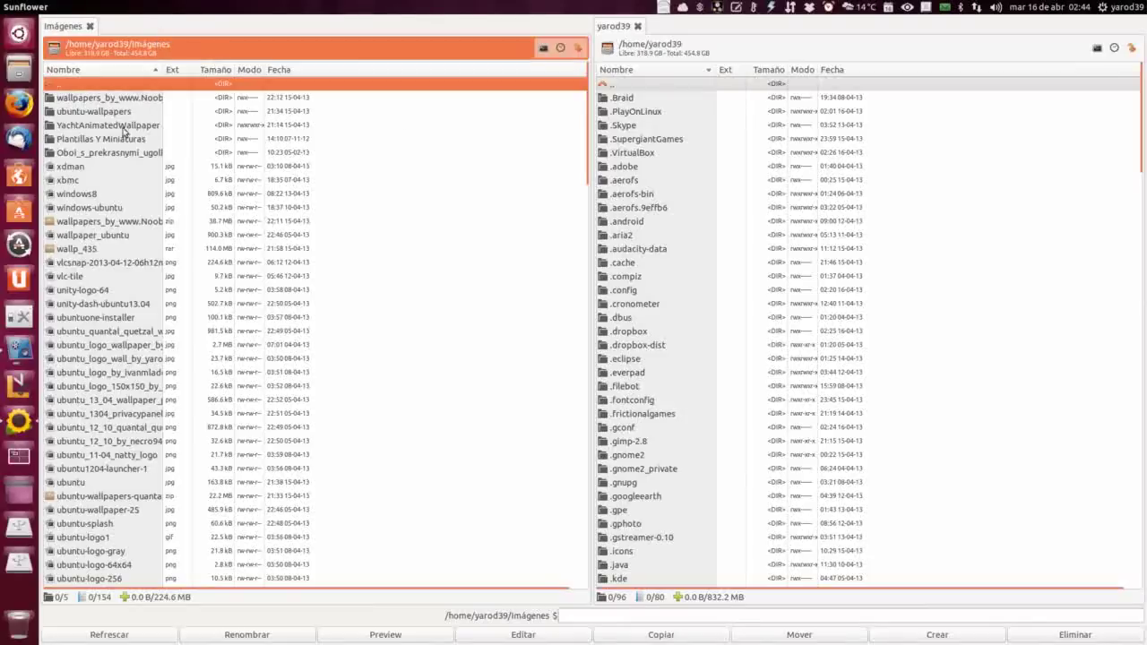
Preview the images xdman, xbmc, windows8 and windows-ubuntu in the Imágenes folder one after another
left_click(82, 168)
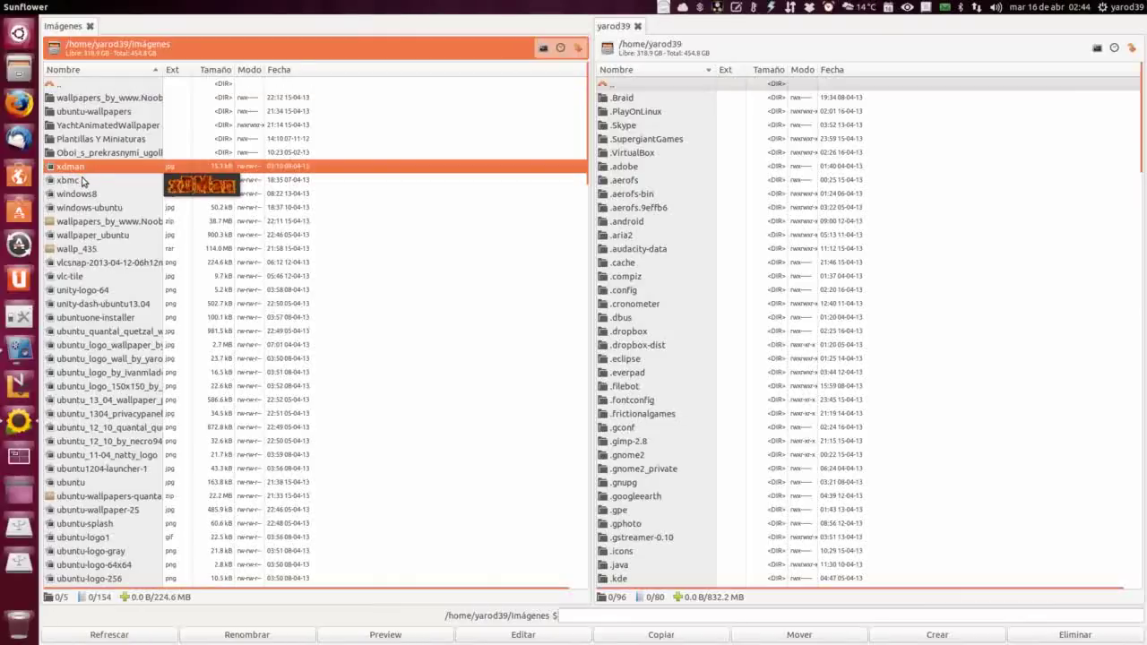
left_click(81, 183)
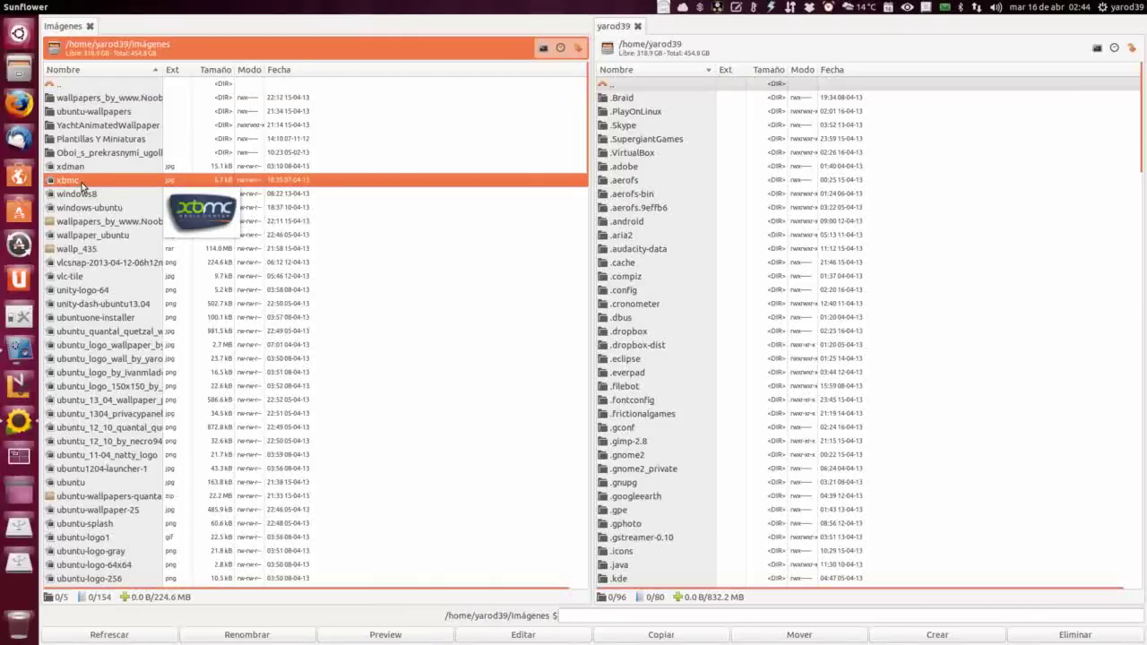
left_click(83, 195)
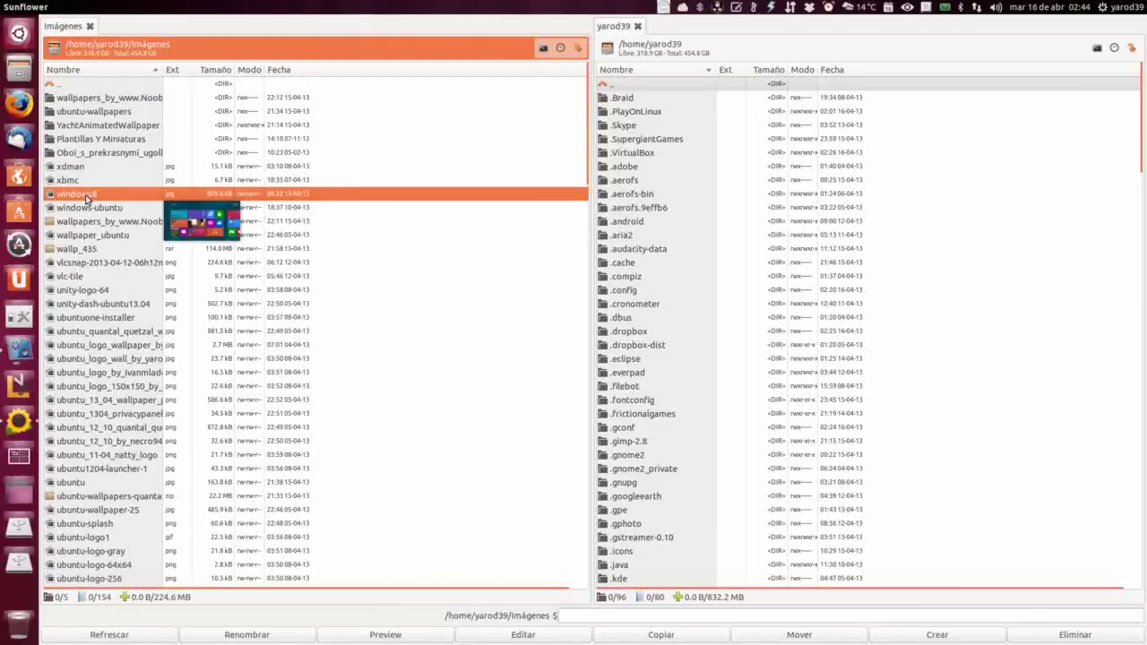
left_click(94, 207)
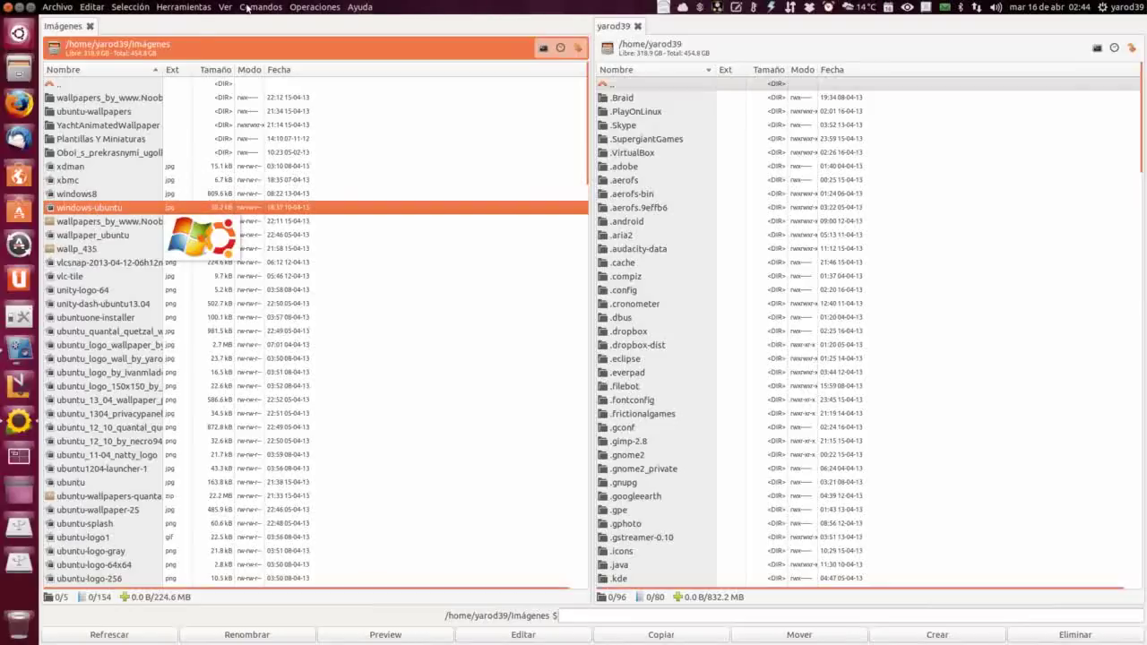
left_click(247, 7)
mouse_move(222, 7)
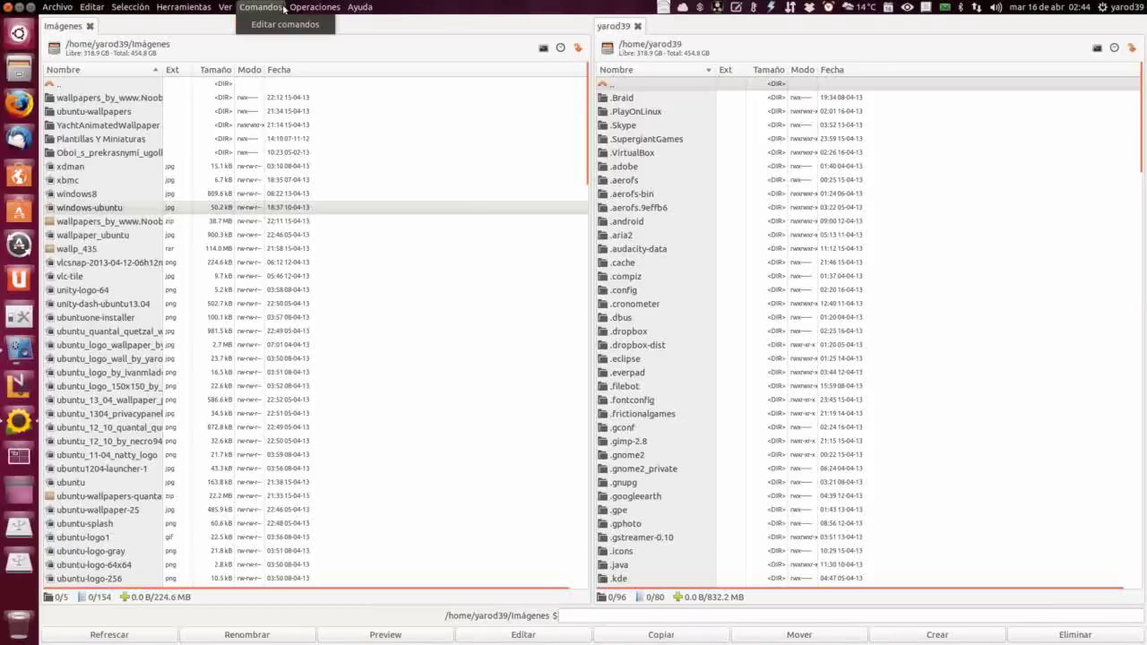
mouse_move(312, 7)
mouse_move(360, 7)
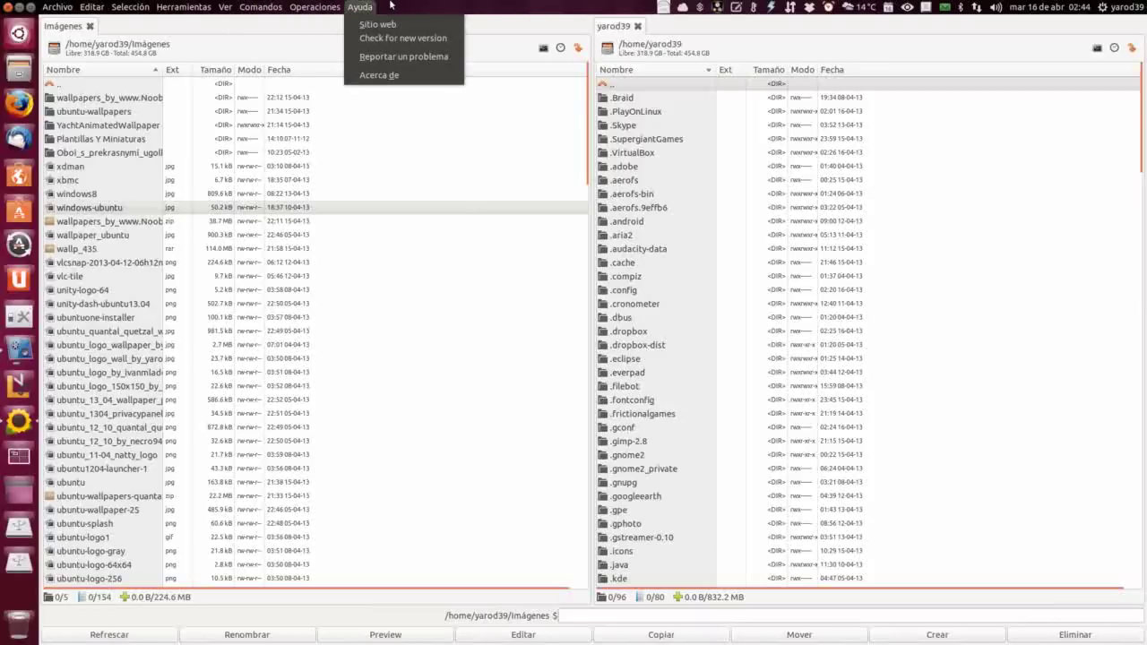
left_click(332, 136)
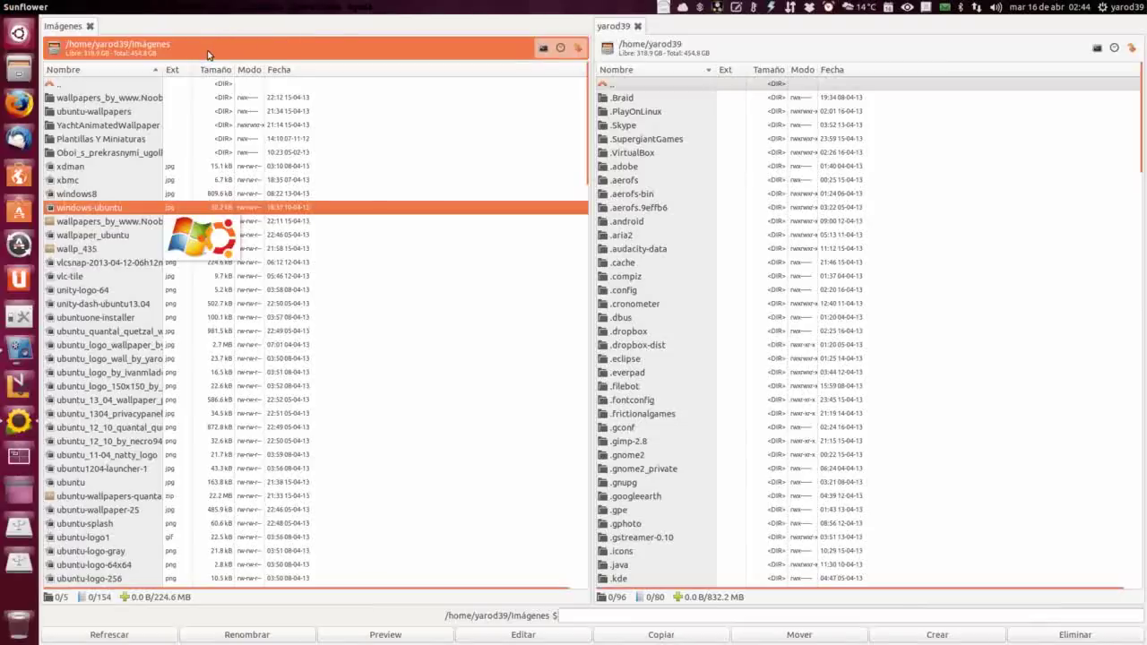
Open the wallpapers_by_www.NoobsLab.com folder inside Imágenes
left_click(869, 52)
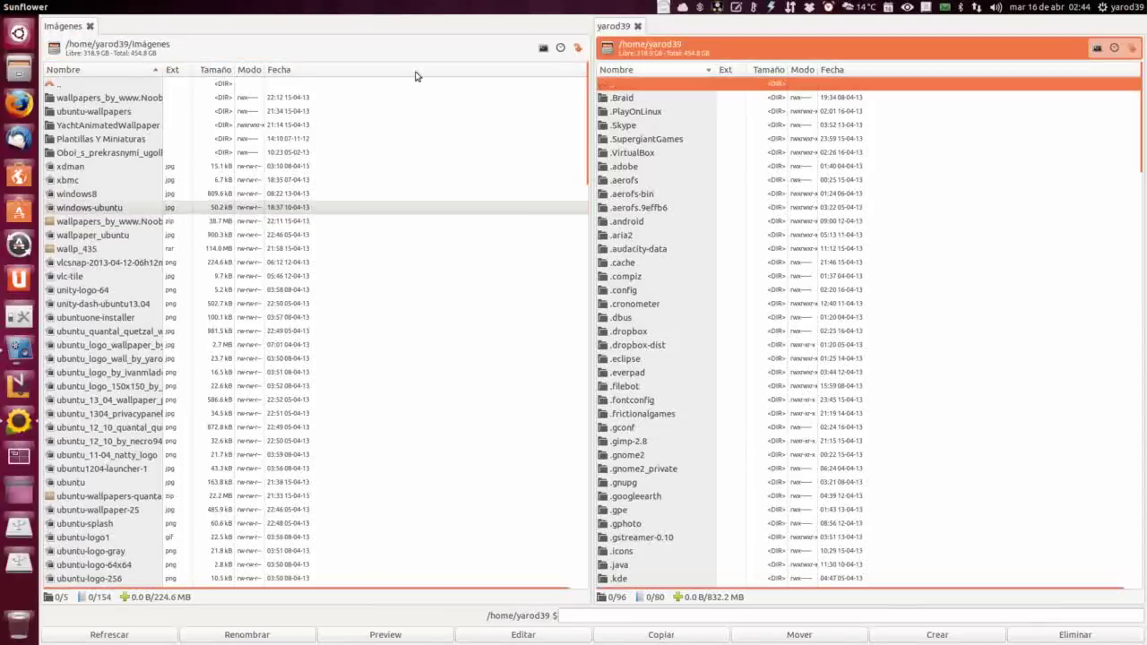
left_click(66, 85)
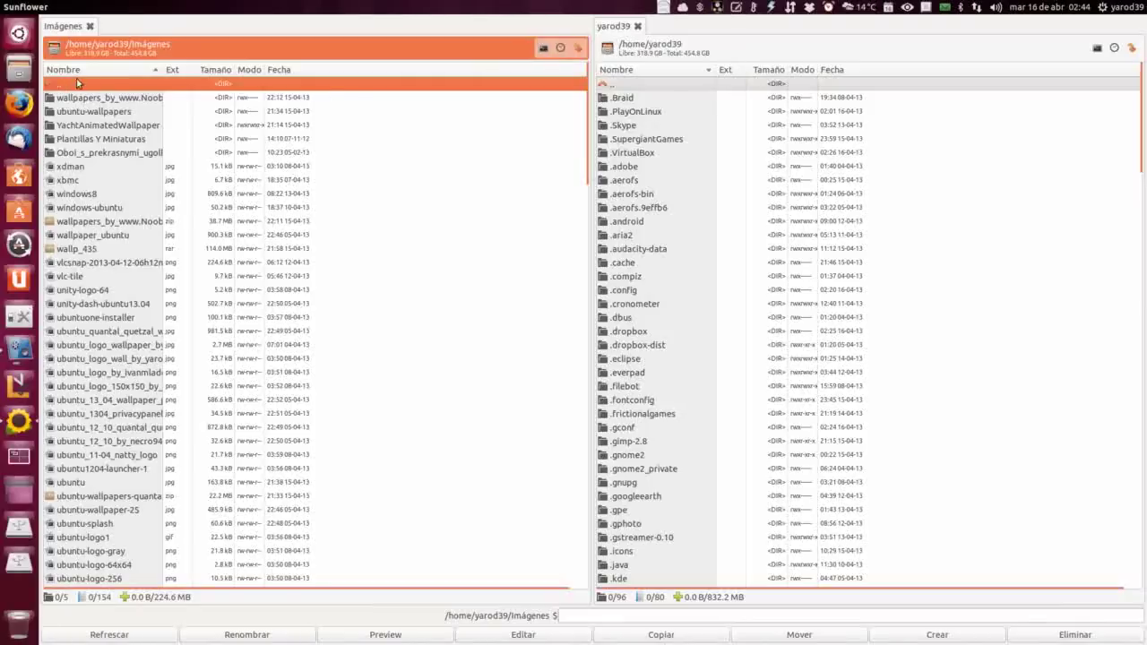
double_click(79, 97)
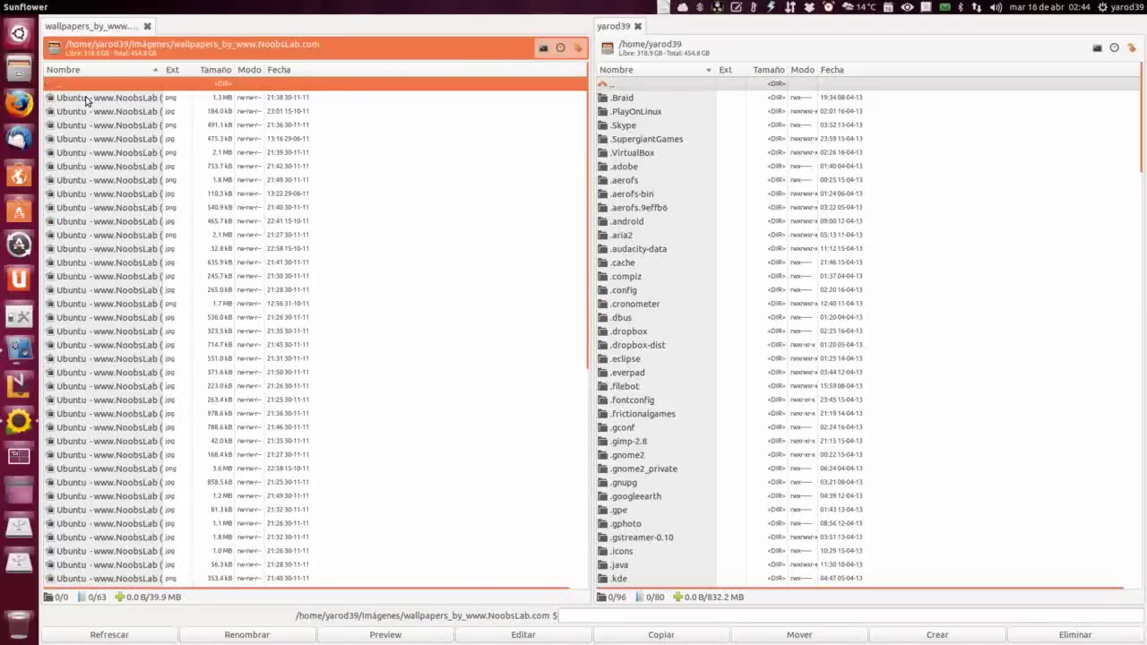
Try the built-in terminal in the wallpapers folder and in the home folder, closing each one again
left_click(543, 50)
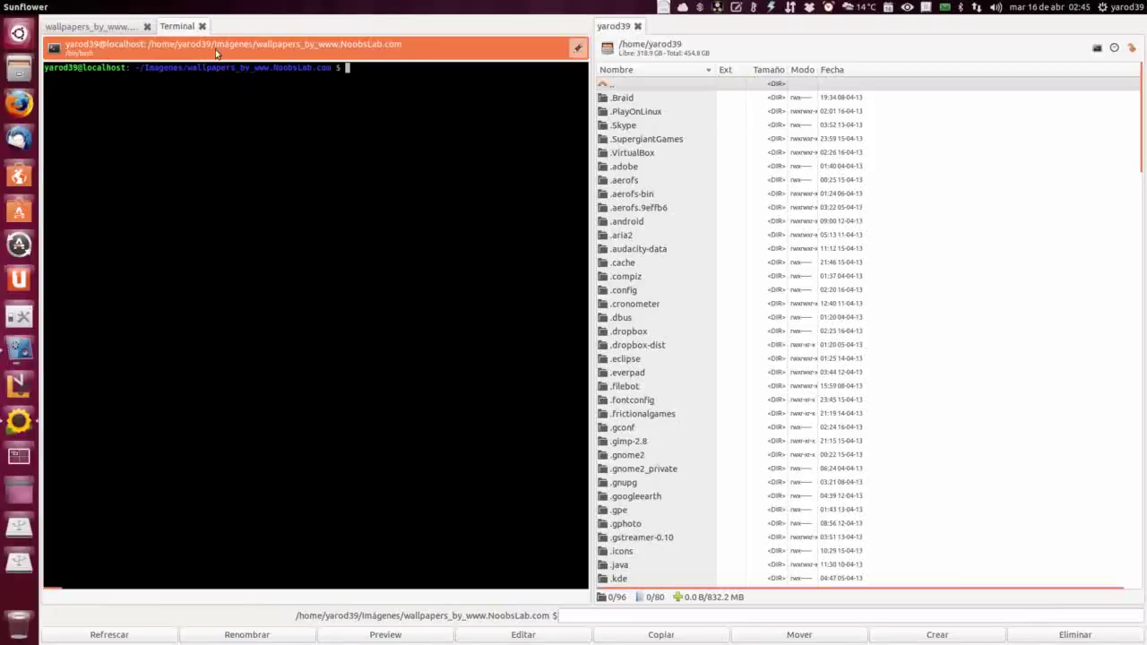
left_click(202, 26)
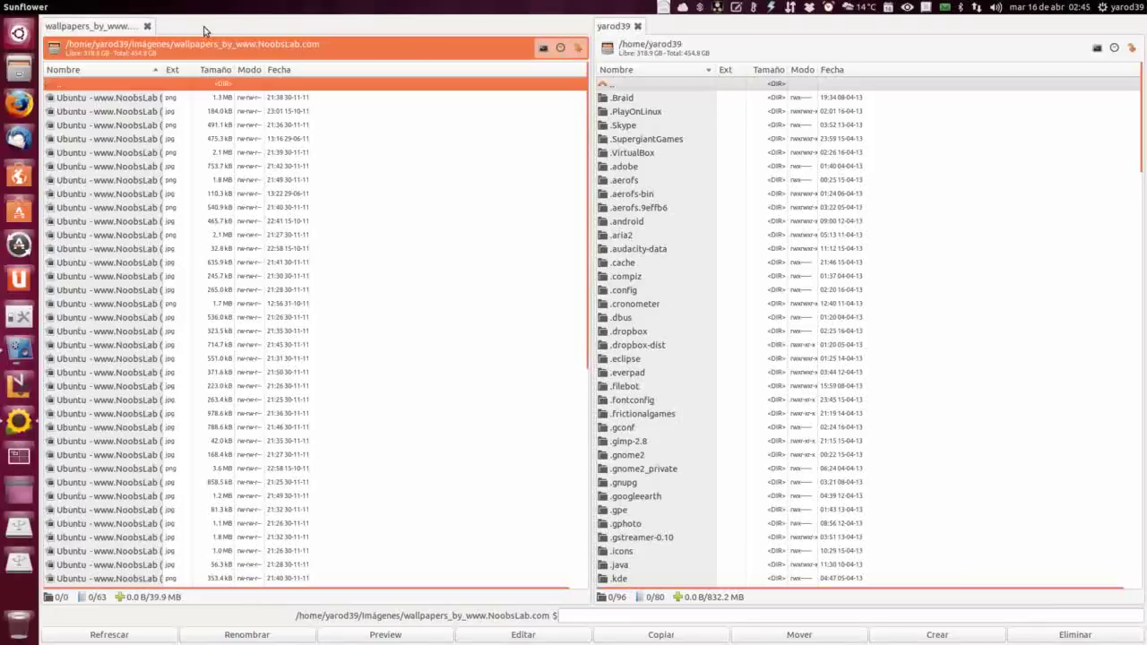
left_click(1097, 47)
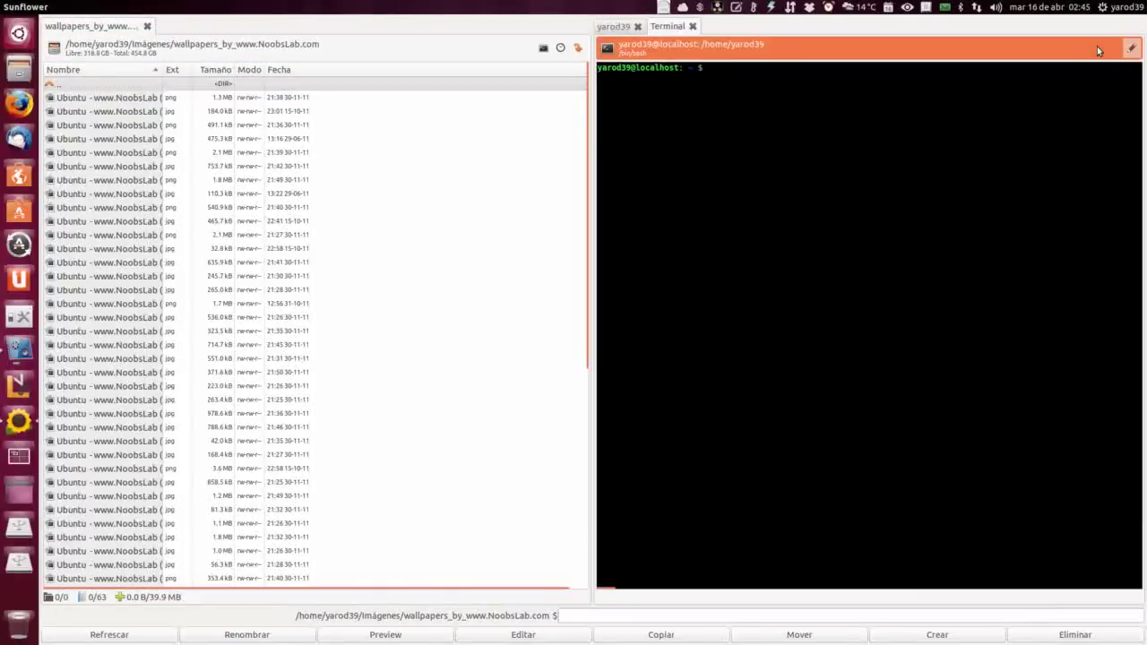
left_click(695, 28)
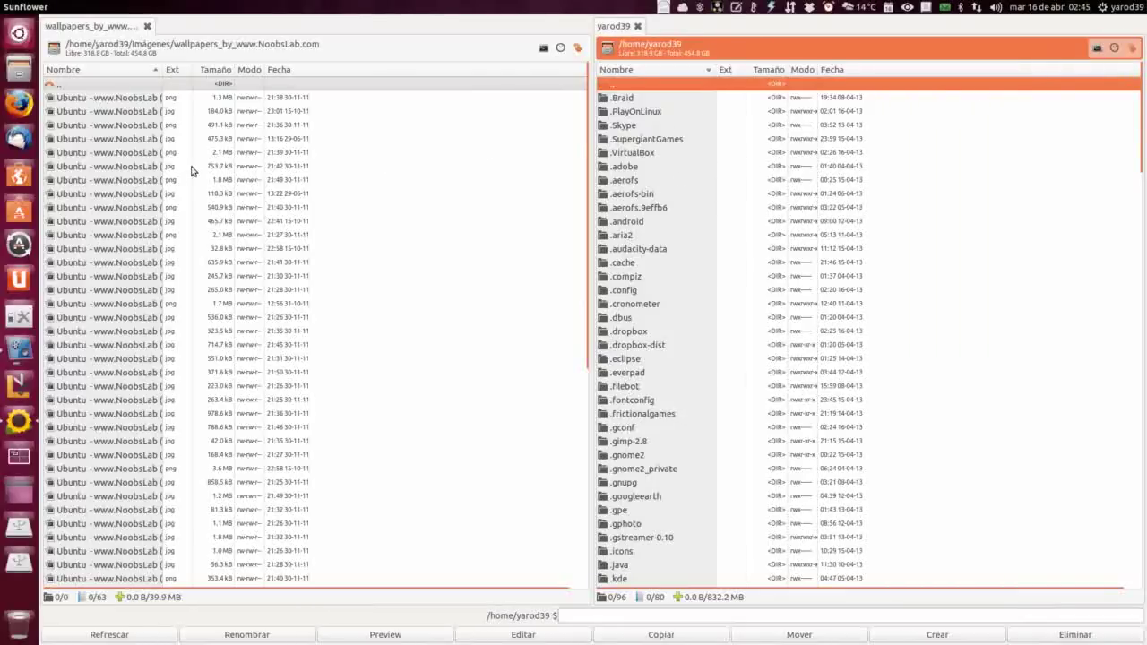
Preview the second to fifth wallpaper images in the wallpapers_by_www.NoobsLab.com folder one by one
left_click(108, 112)
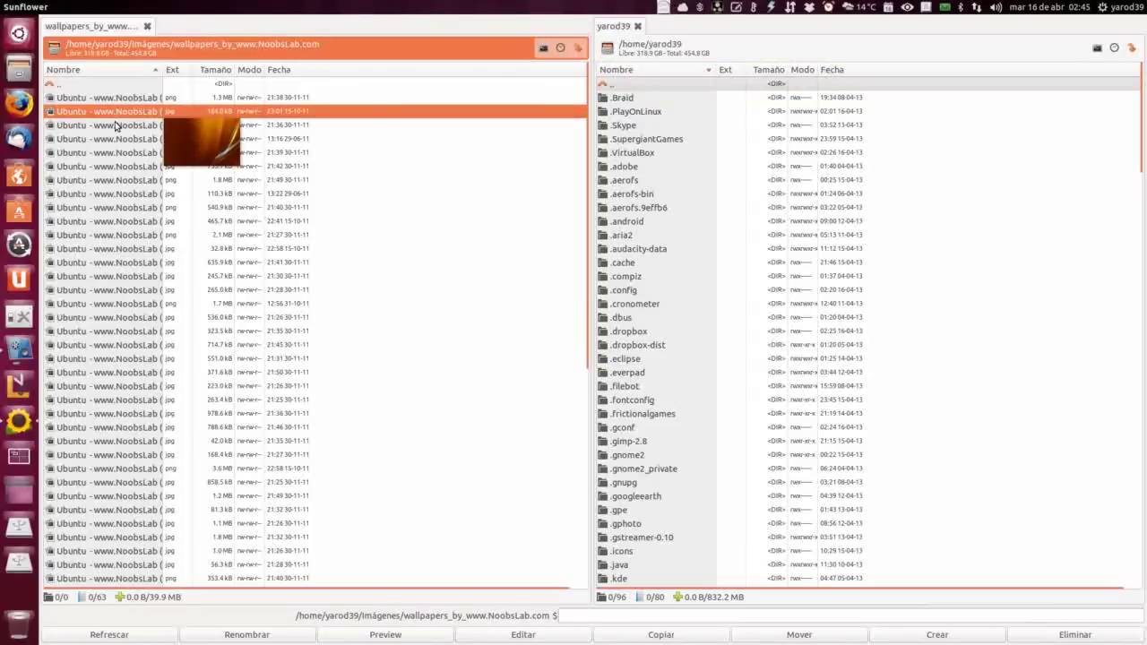
left_click(115, 125)
left_click(130, 141)
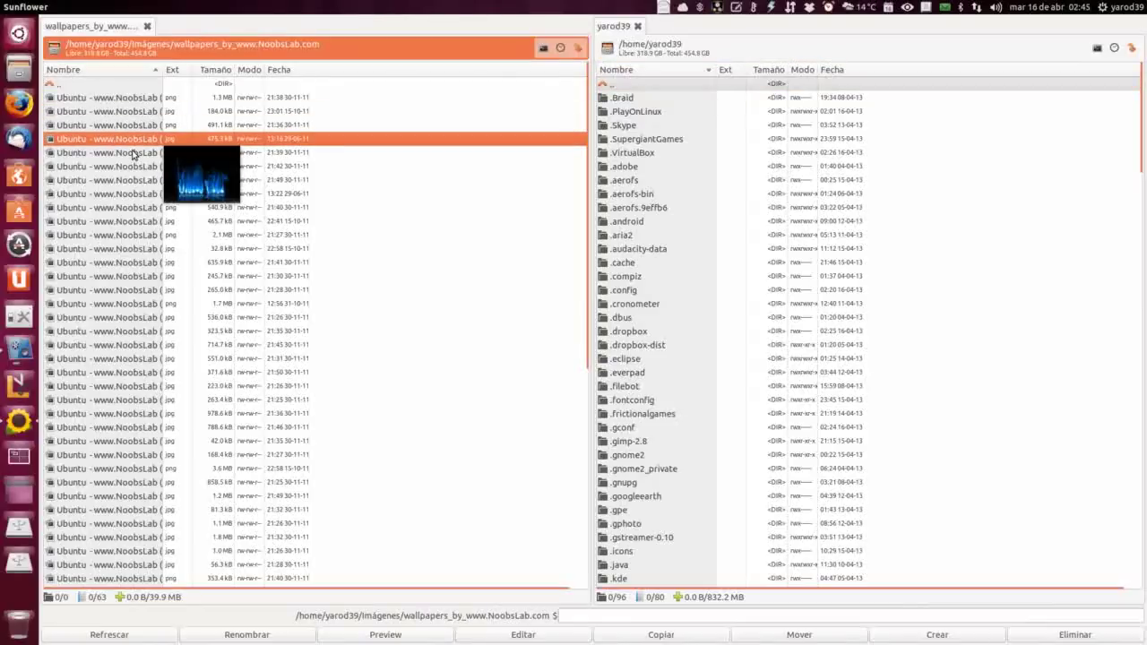
left_click(138, 155)
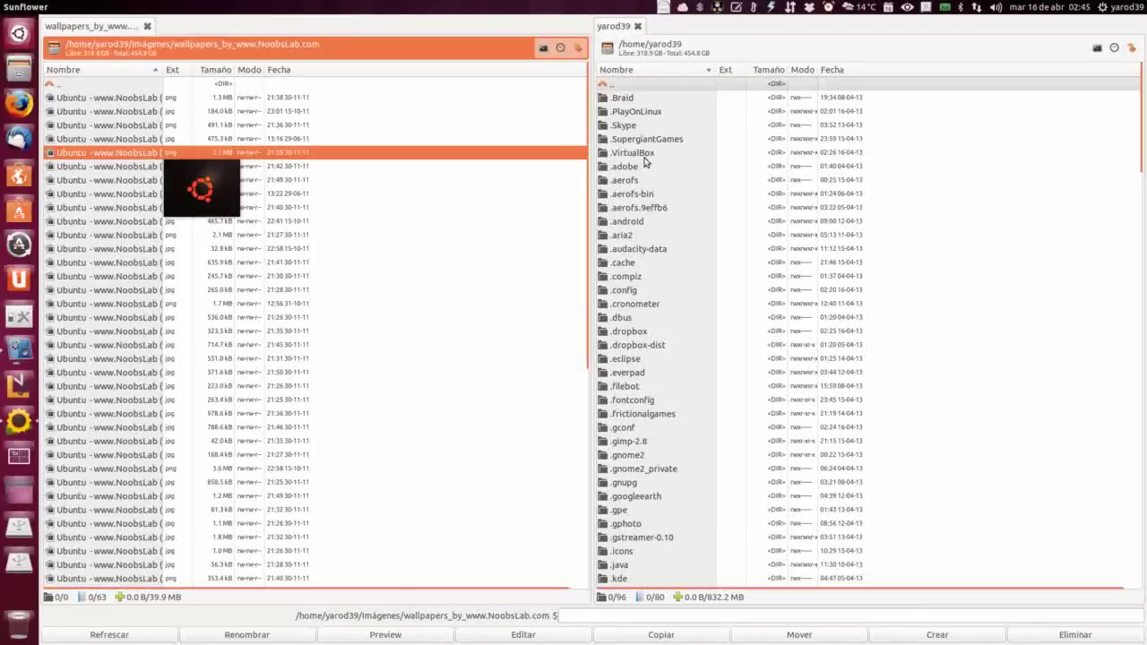
Open a terminal at the home folder and switch to the root user with sudo su
left_click(1097, 50)
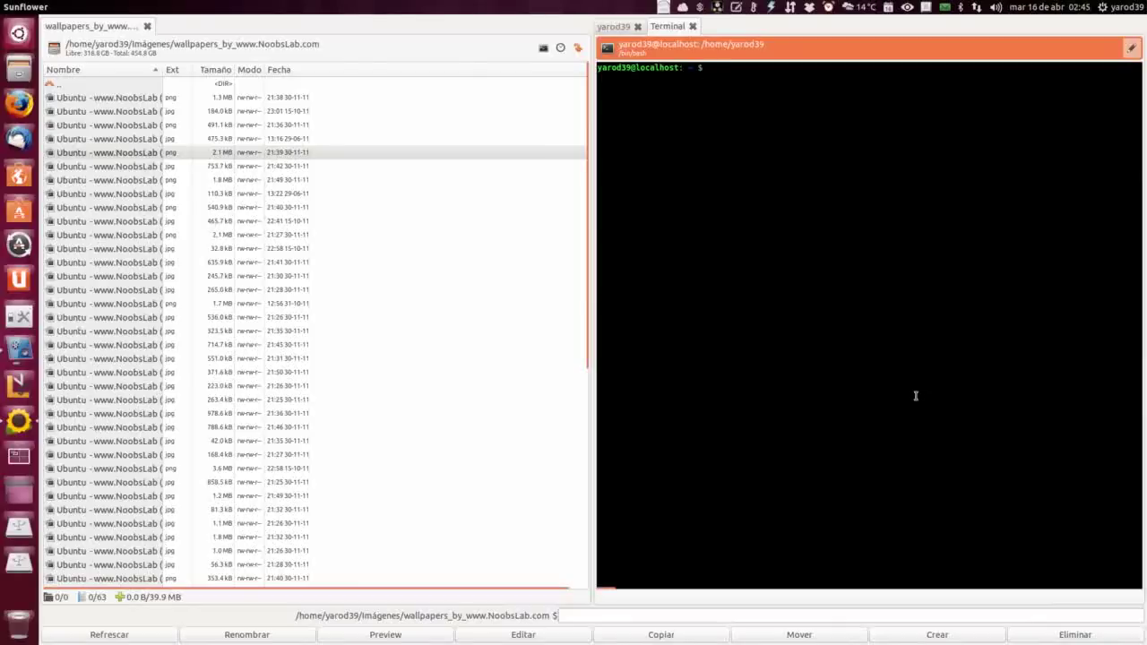
type("sudo su")
key("Return")
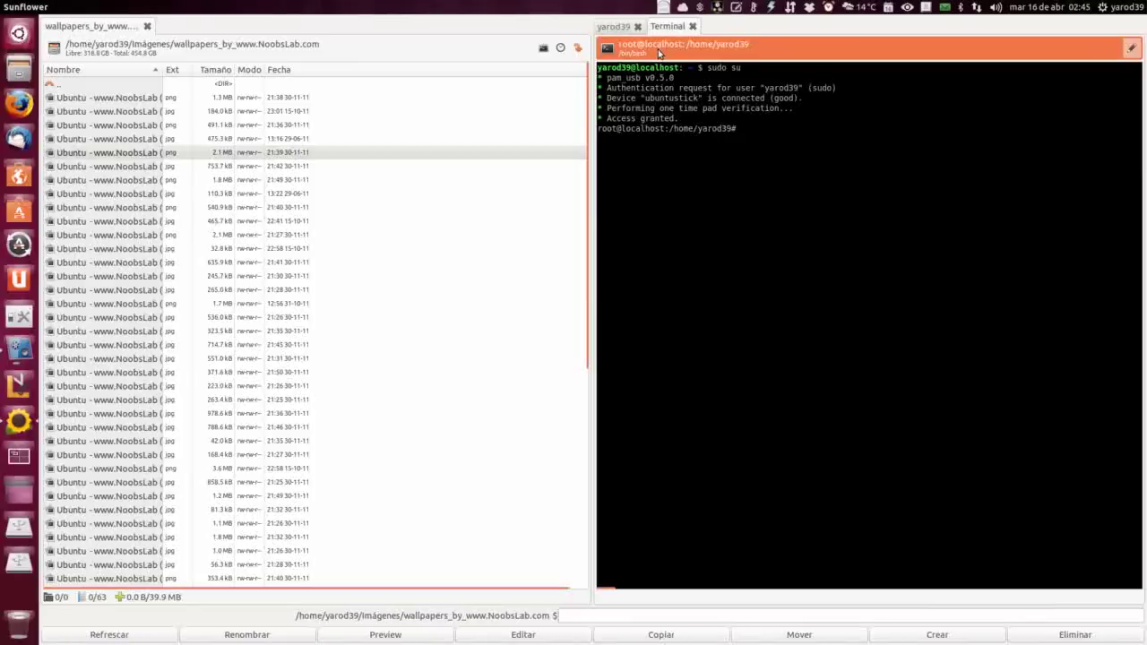
Close the home folder's file listing so only the root terminal remains in that pane
left_click(638, 26)
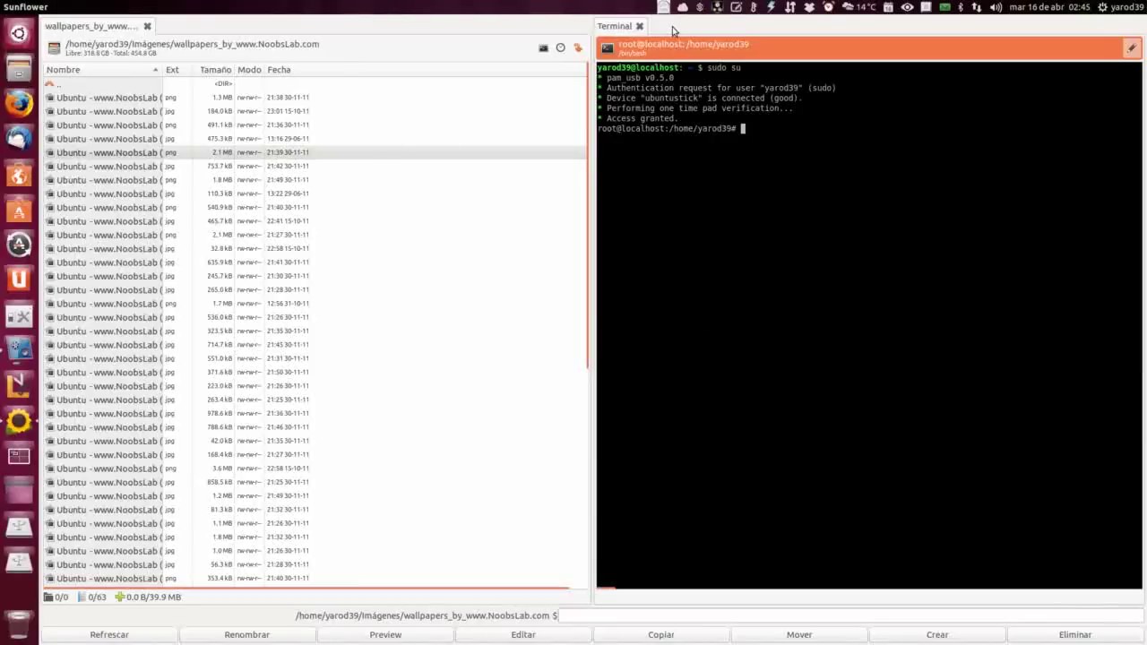
left_click(1131, 51)
left_click(1093, 52)
mouse_move(141, 9)
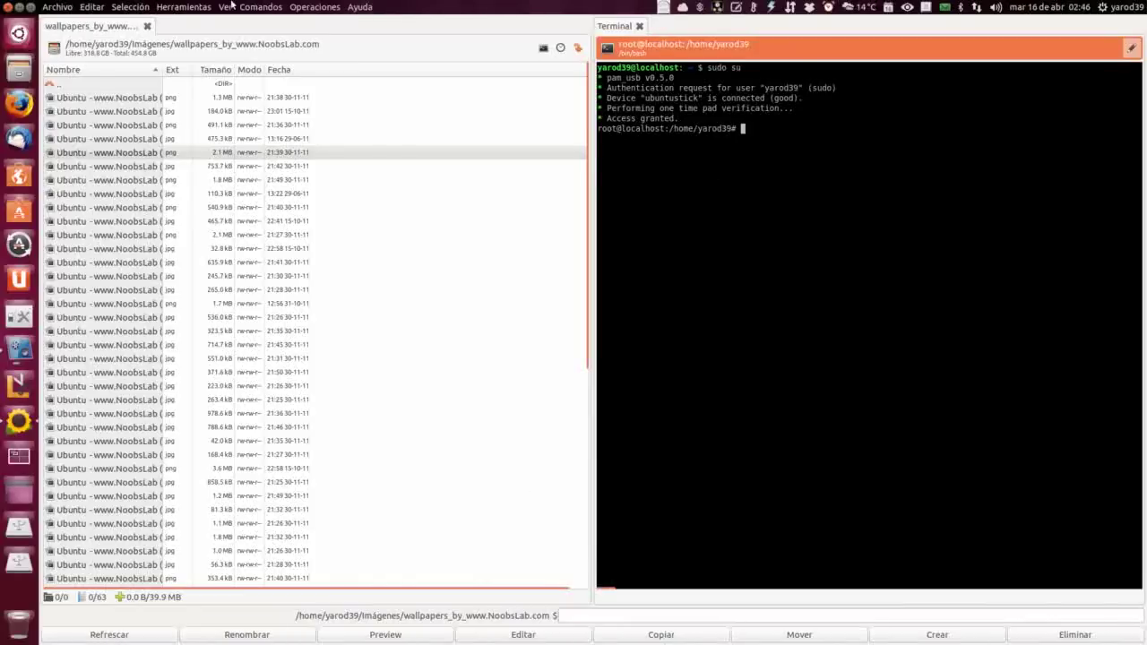
left_click(90, 6)
mouse_move(126, 9)
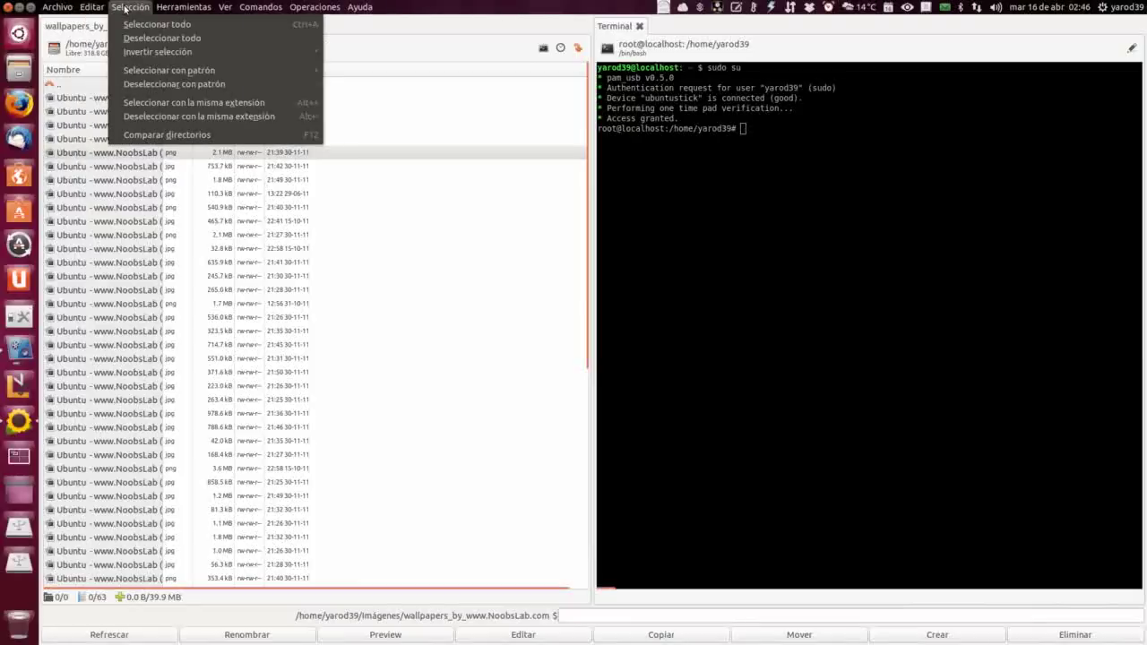
mouse_move(168, 9)
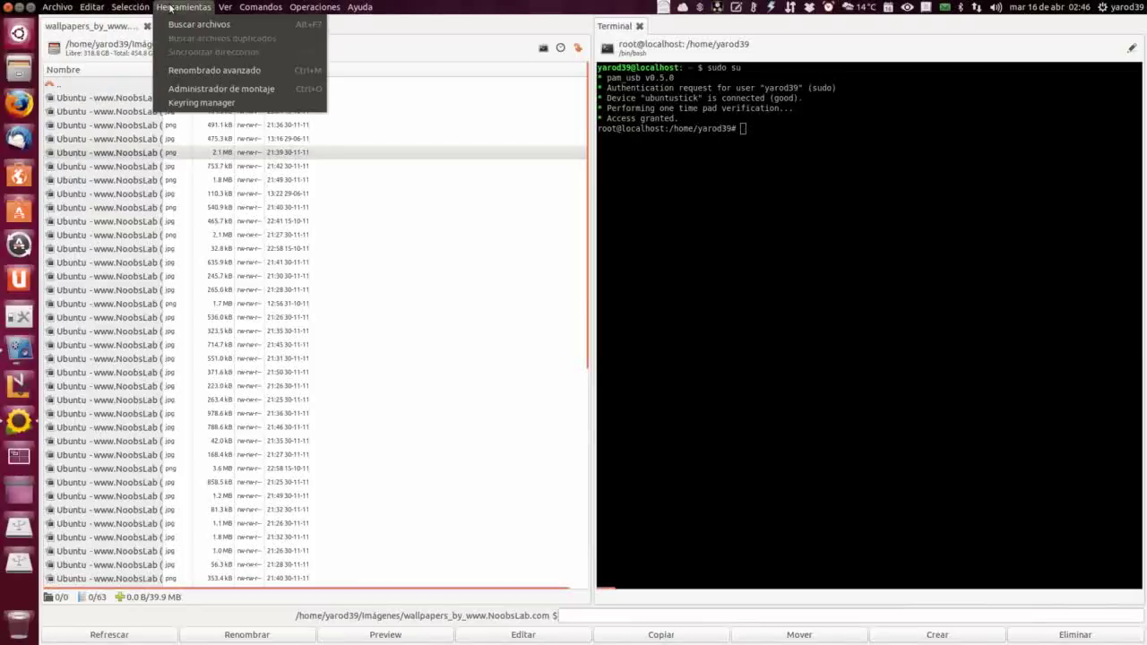
mouse_move(225, 14)
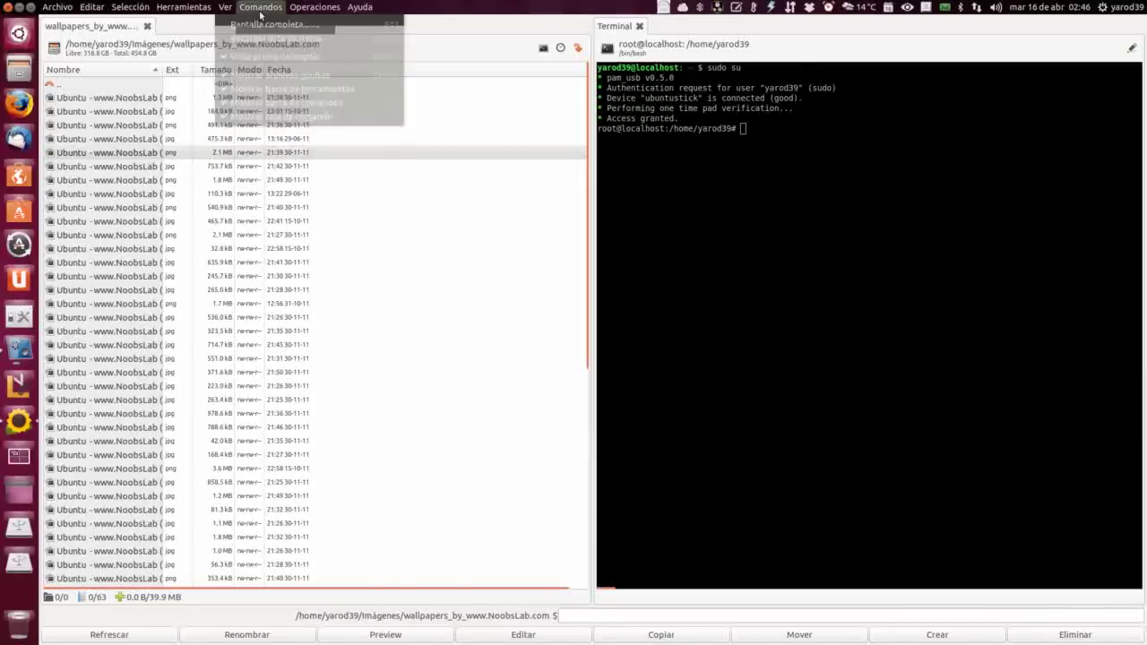
mouse_move(376, 9)
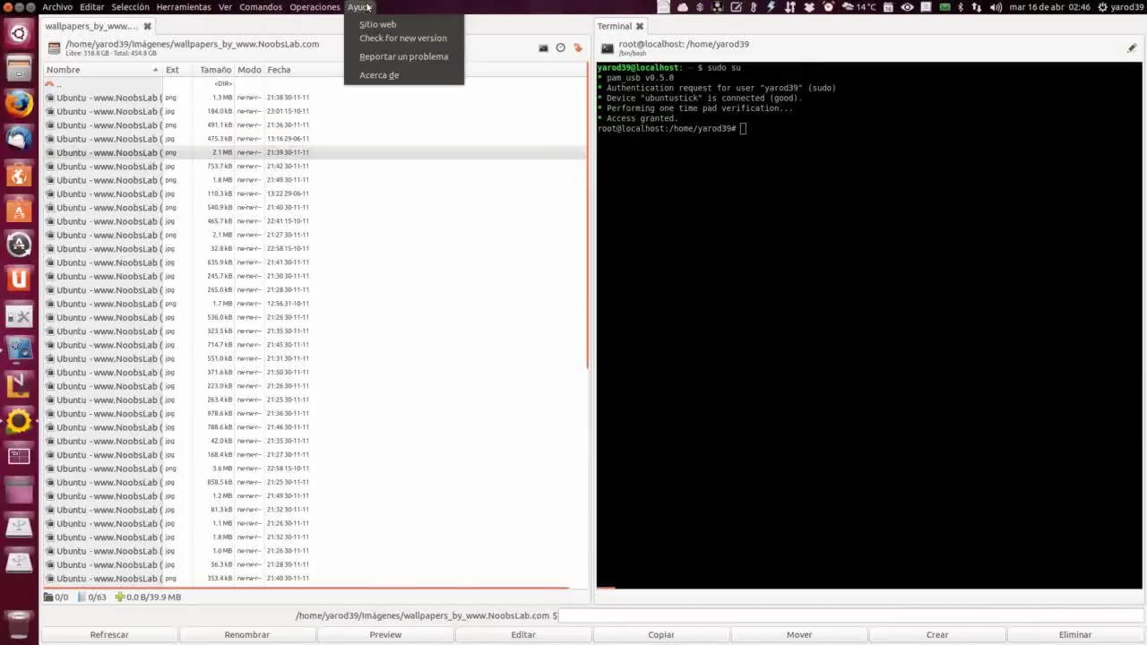
Add a home folder file list tab beside the root terminal and switch between the two tabs
mouse_move(75, 9)
mouse_move(67, 24)
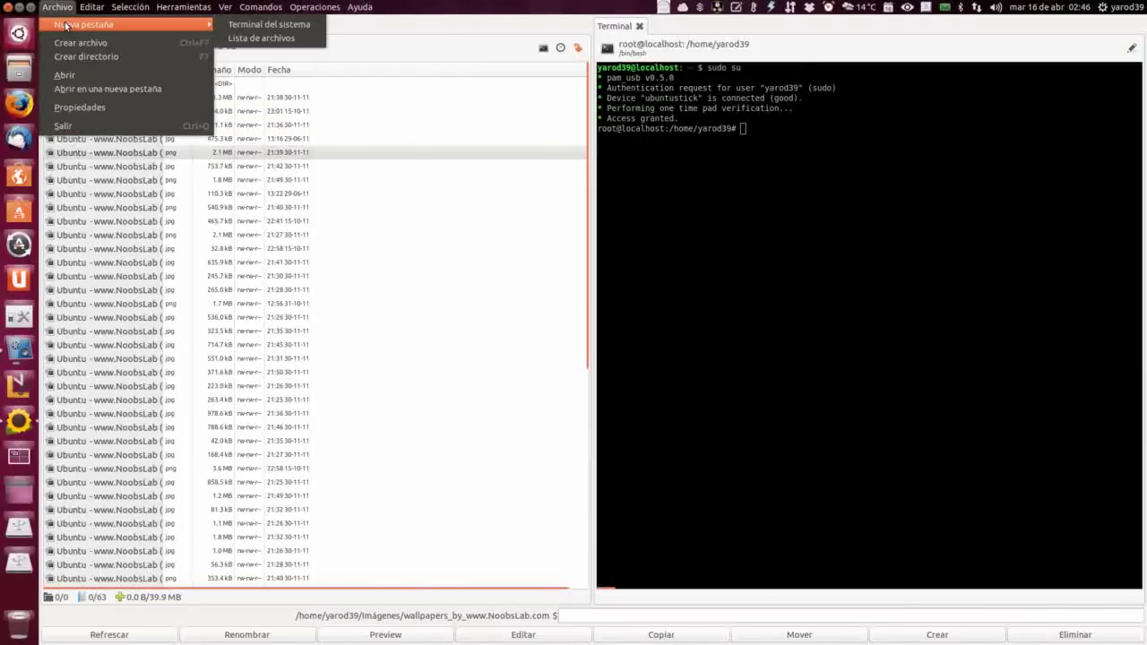
left_click(248, 39)
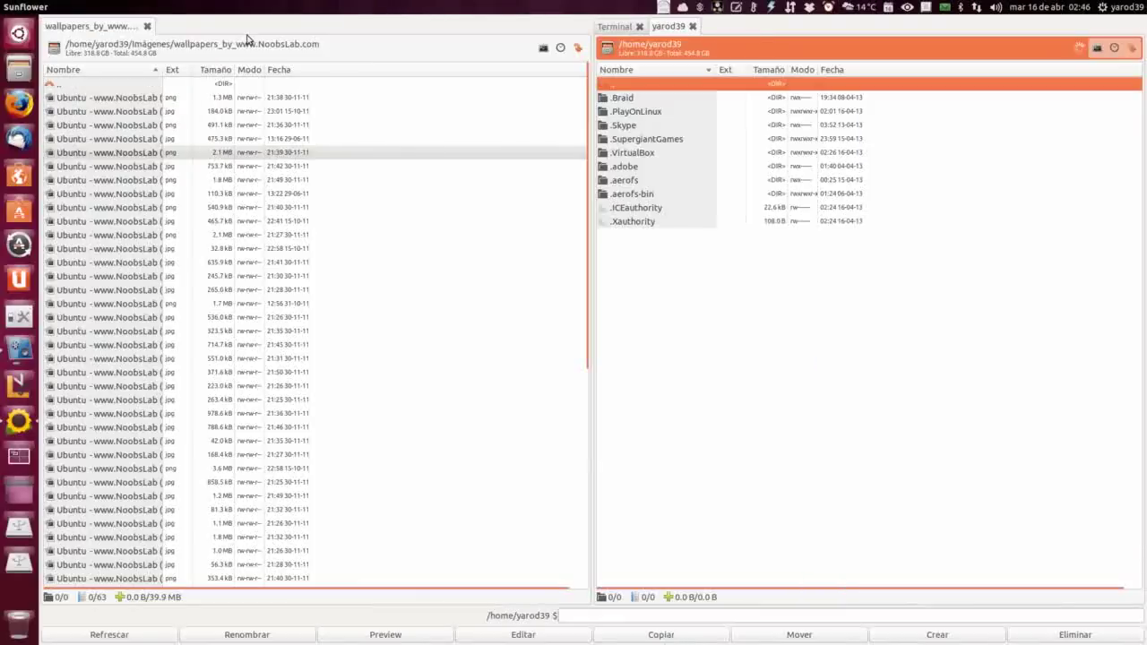
left_click(660, 100)
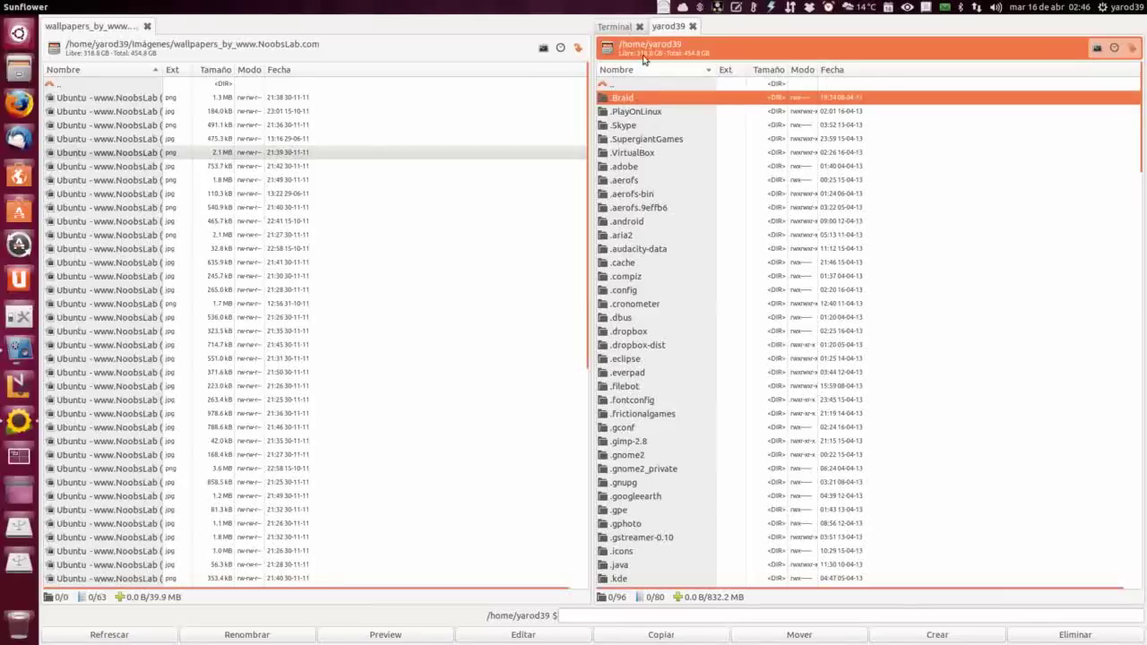
left_click(622, 30)
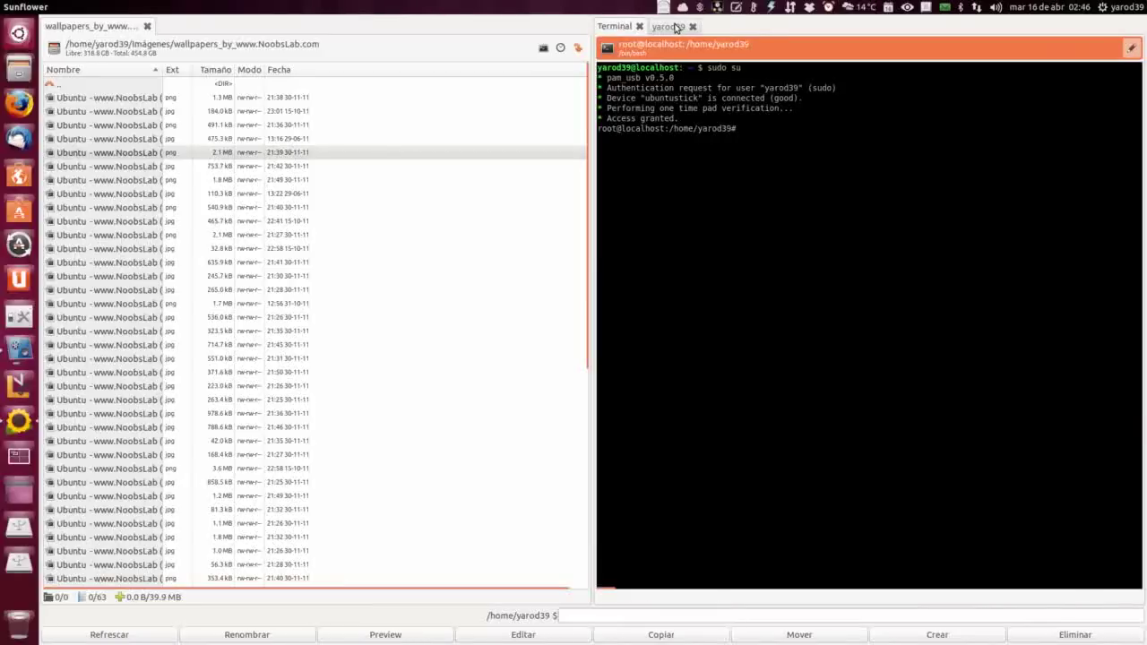
left_click(674, 27)
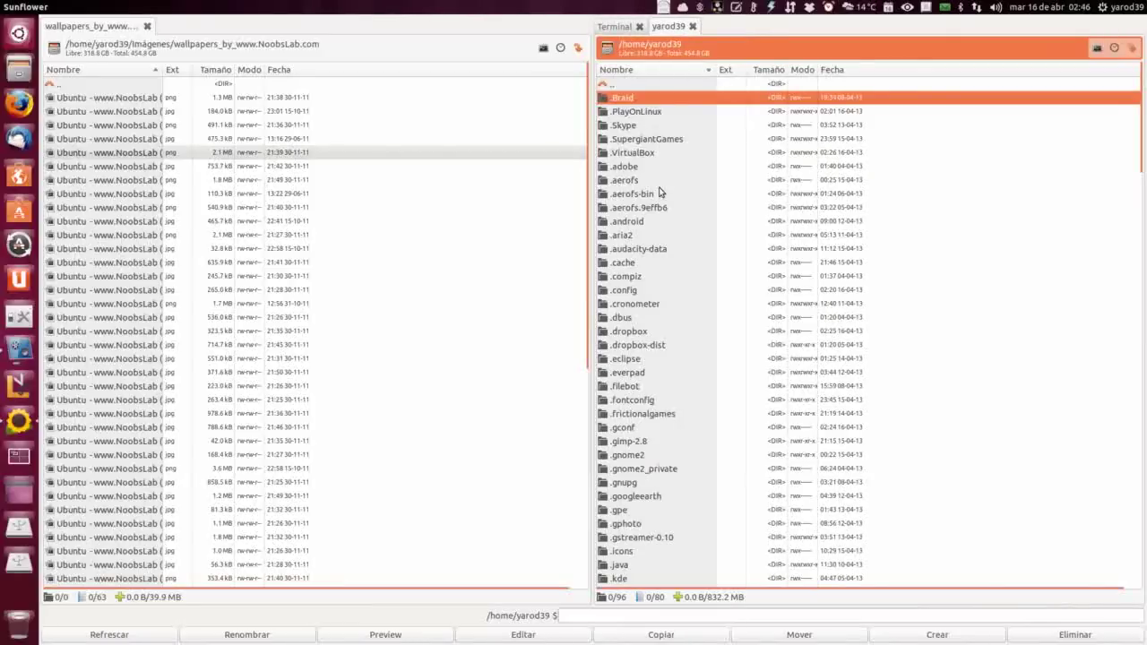
Browse the home folder listing and close the root terminal, leaving a single home folder listing in that pane
scroll(658, 192, "down", 6)
scroll(658, 192, "down", 2)
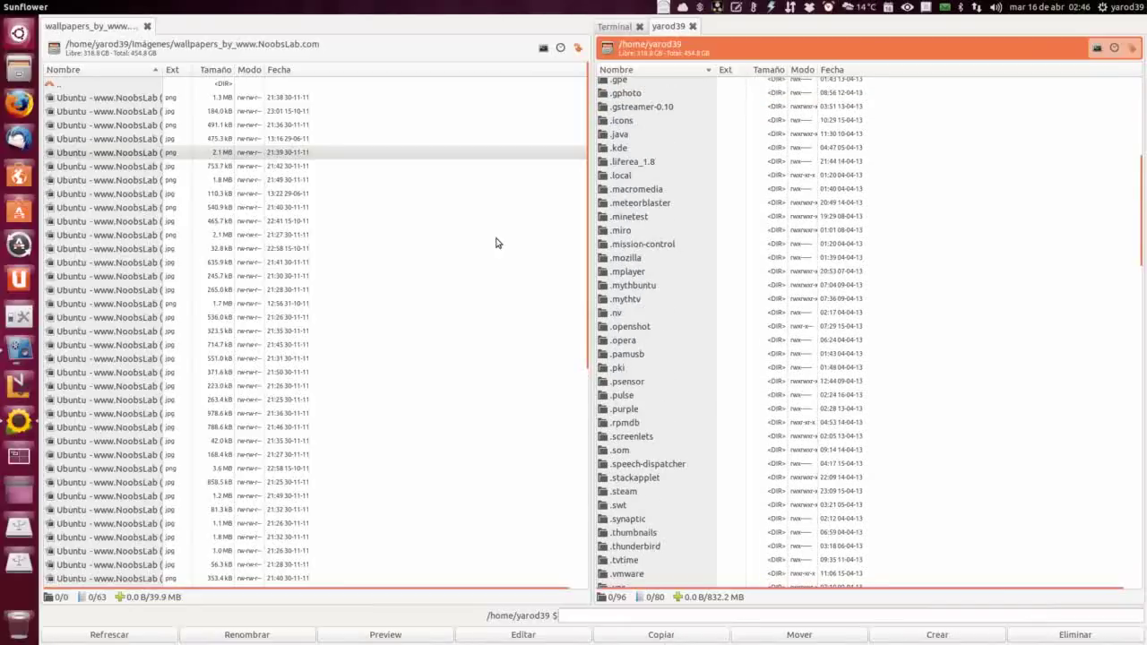
left_click(693, 27)
left_click(640, 27)
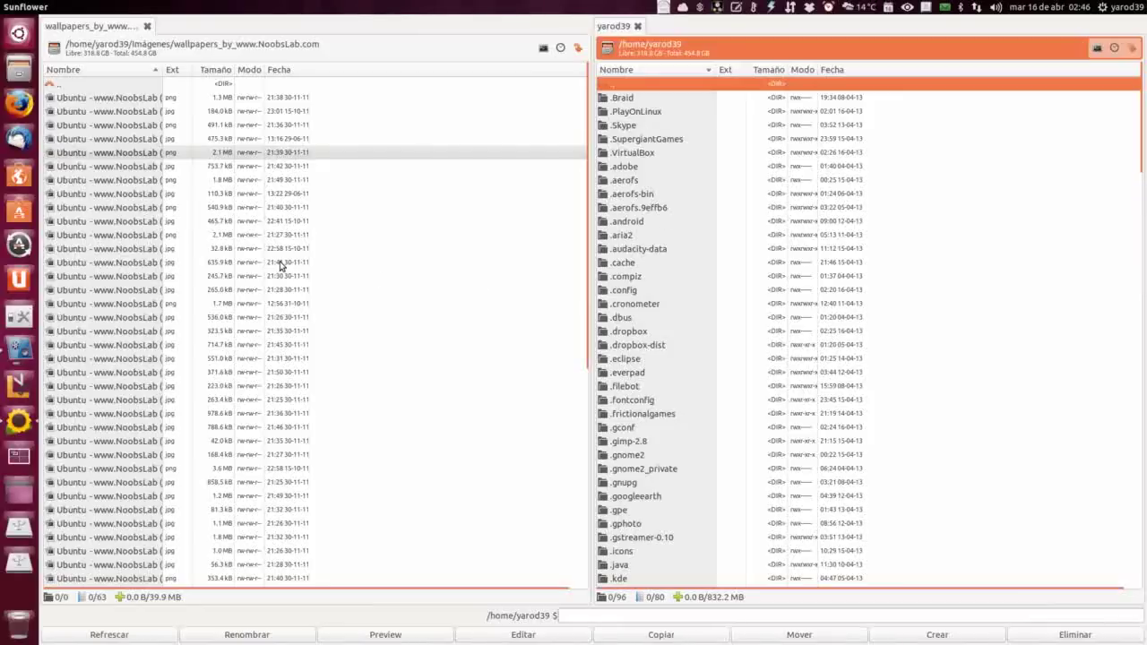
Go up from the wallpapers folder to Imágenes and widen the Nombre column to fit the long file names
left_click(54, 84)
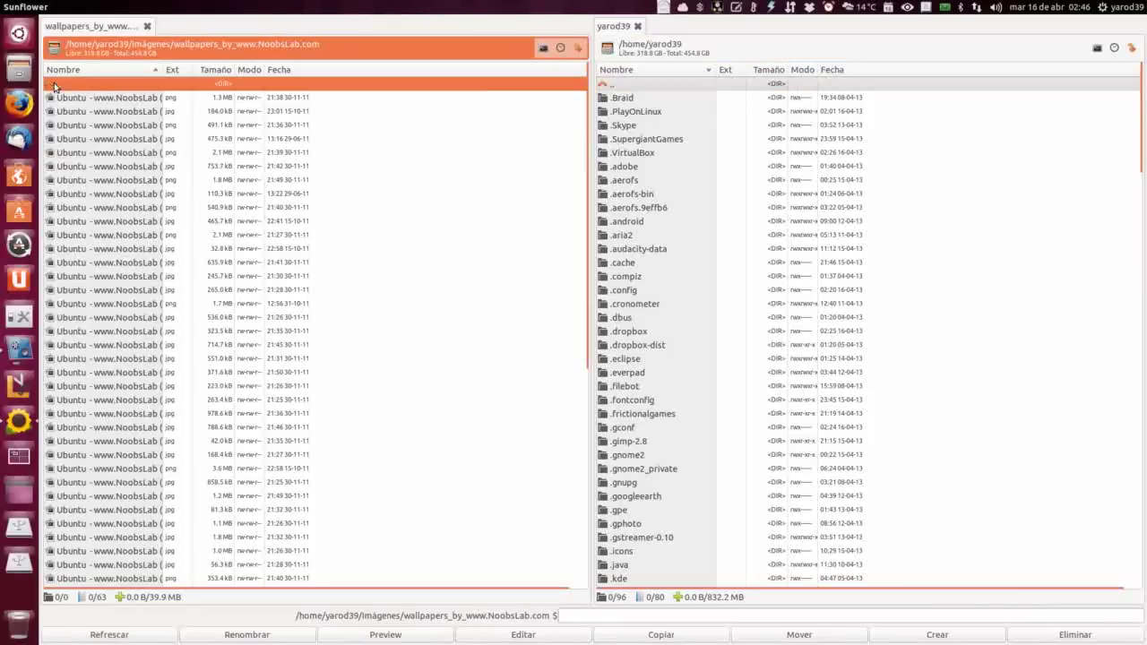
double_click(54, 84)
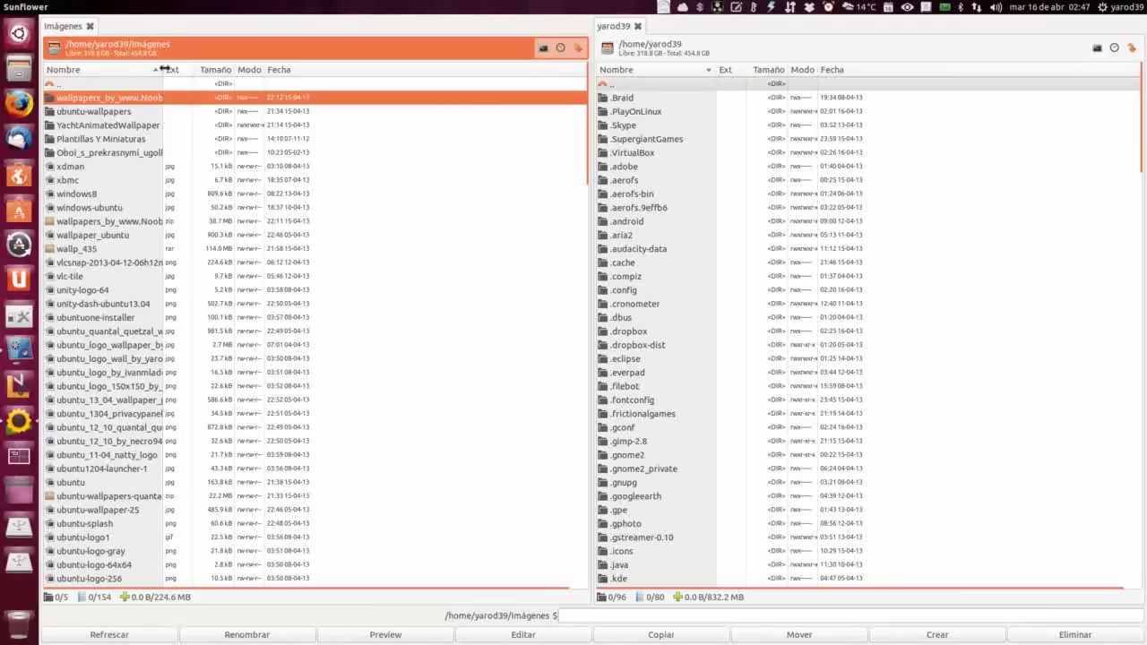
left_click_drag(161, 69, 332, 90)
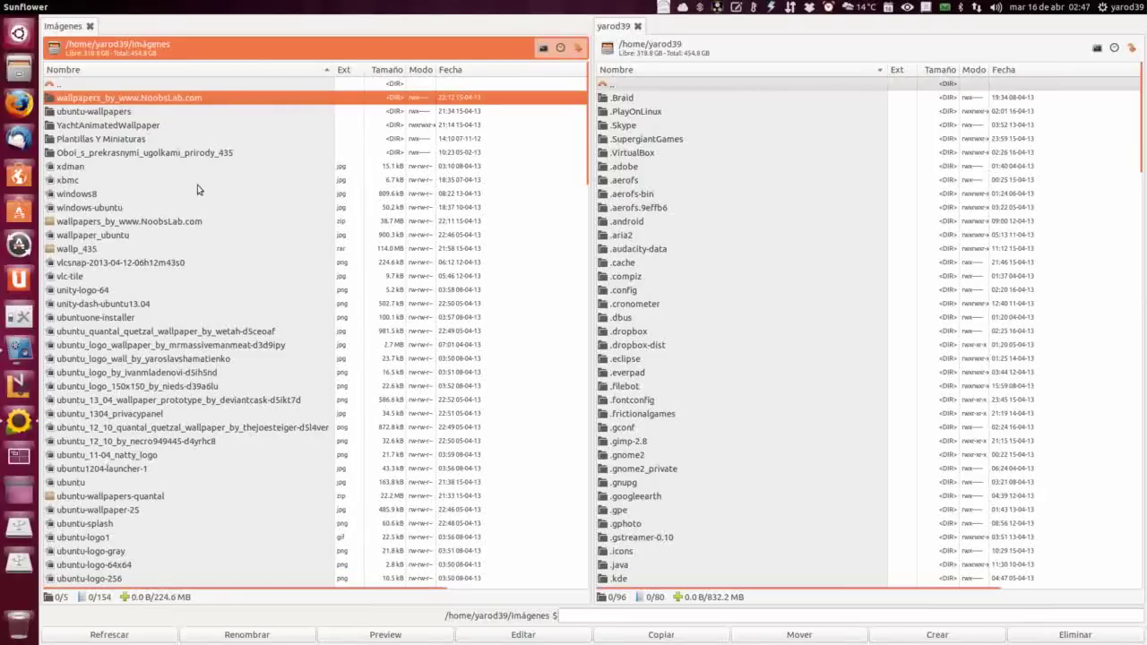
Go up to the home folder and reopen its Imágenes folder
left_click(61, 83)
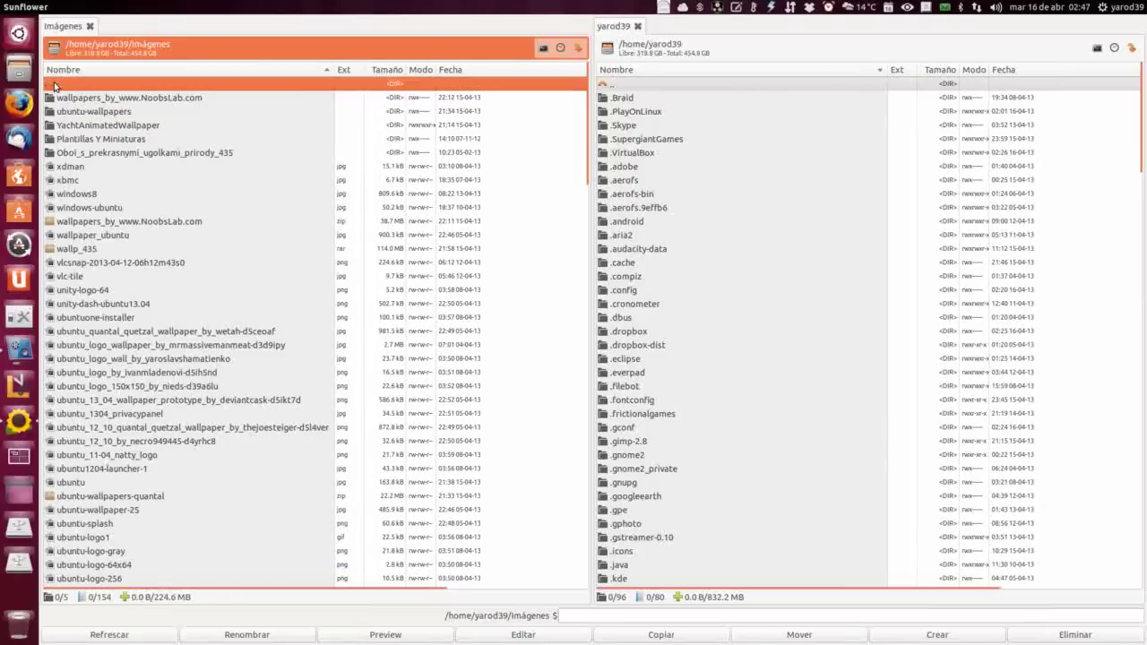
double_click(54, 86)
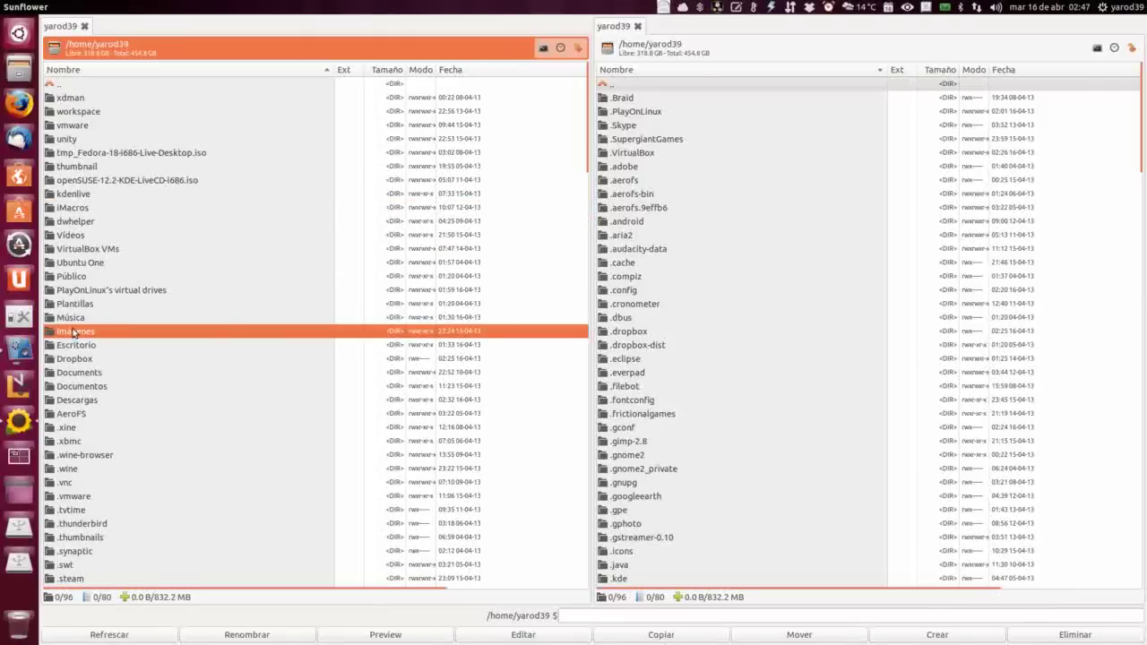
double_click(75, 332)
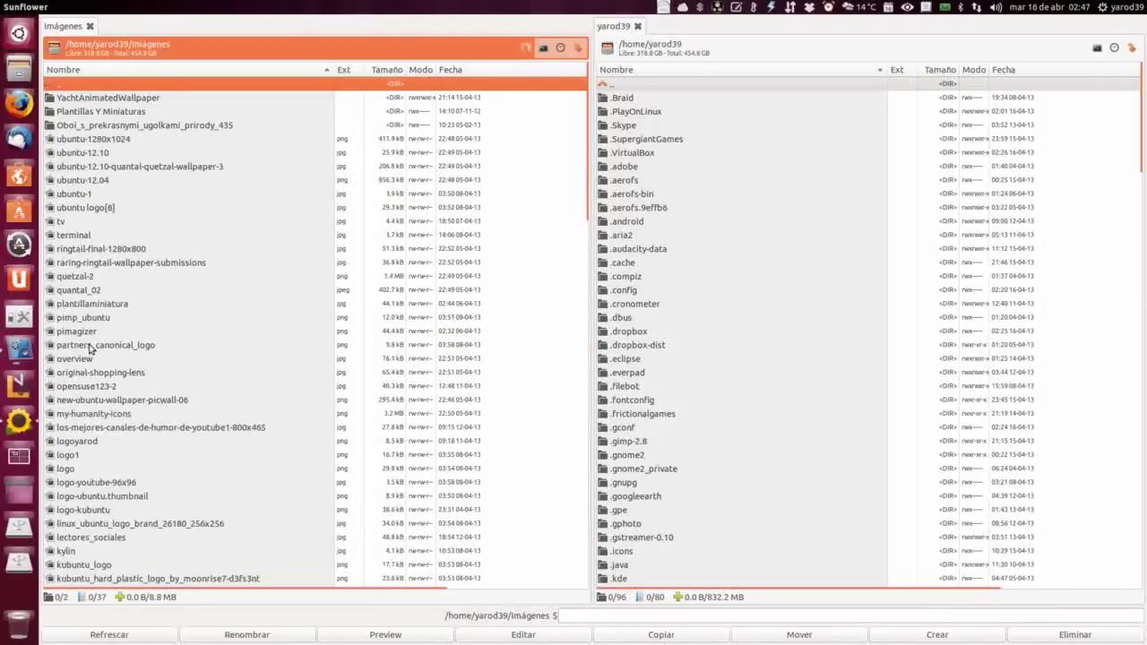
Select the run of JPG files from images through images (1) in the Imágenes folder
scroll(82, 332, "down", 10)
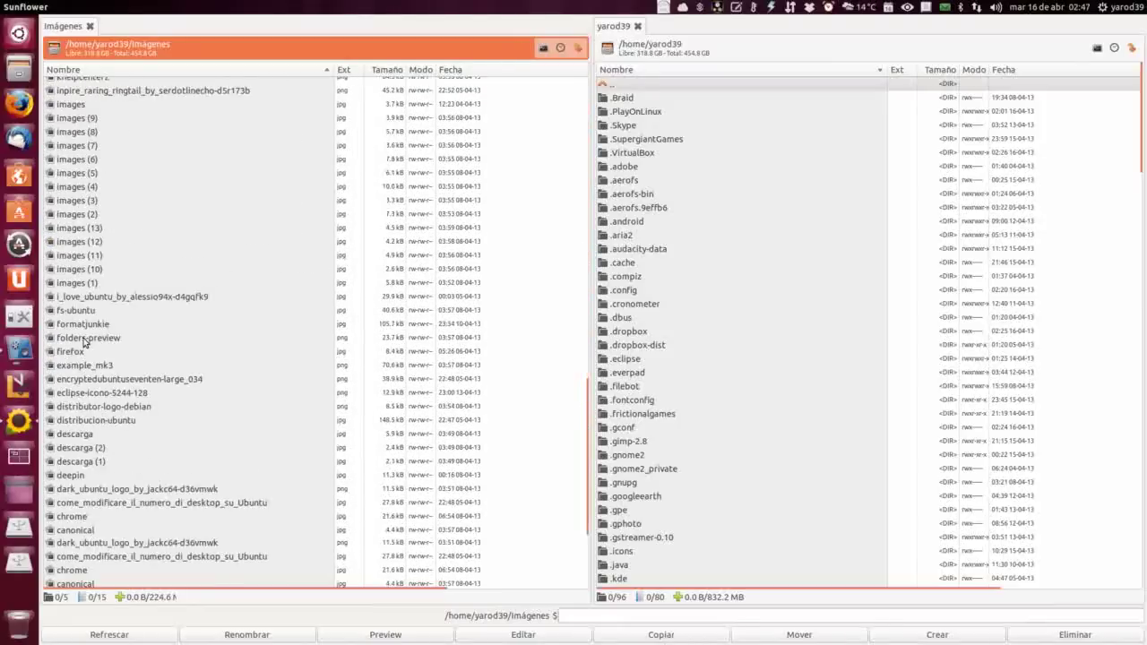
scroll(86, 269, "up", 5)
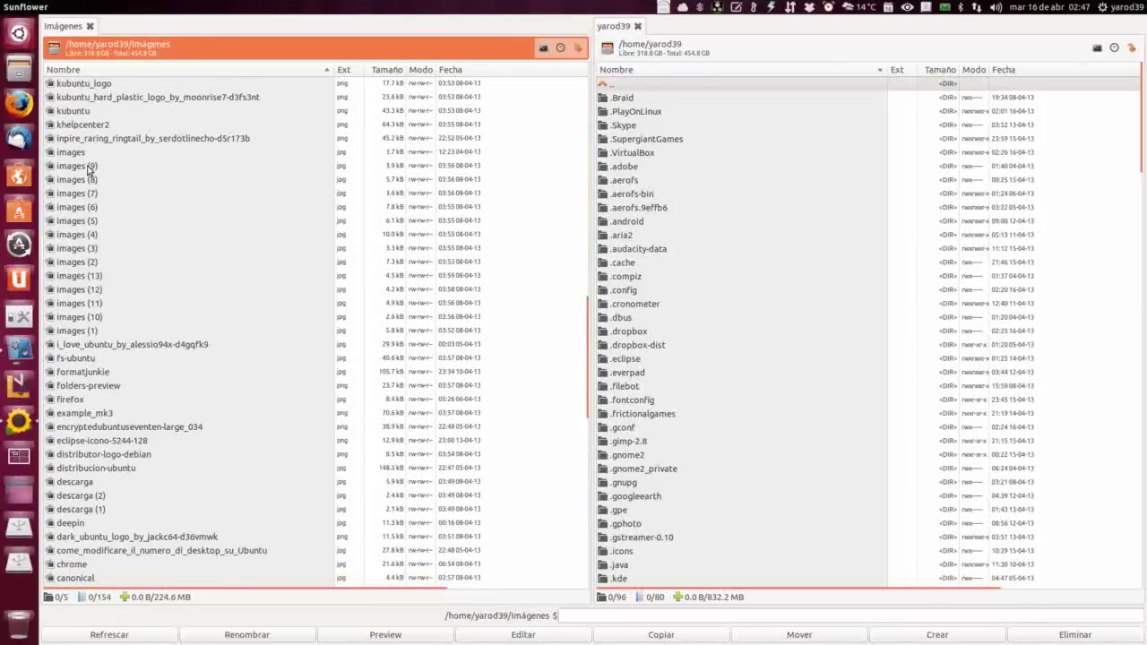
left_click(79, 154)
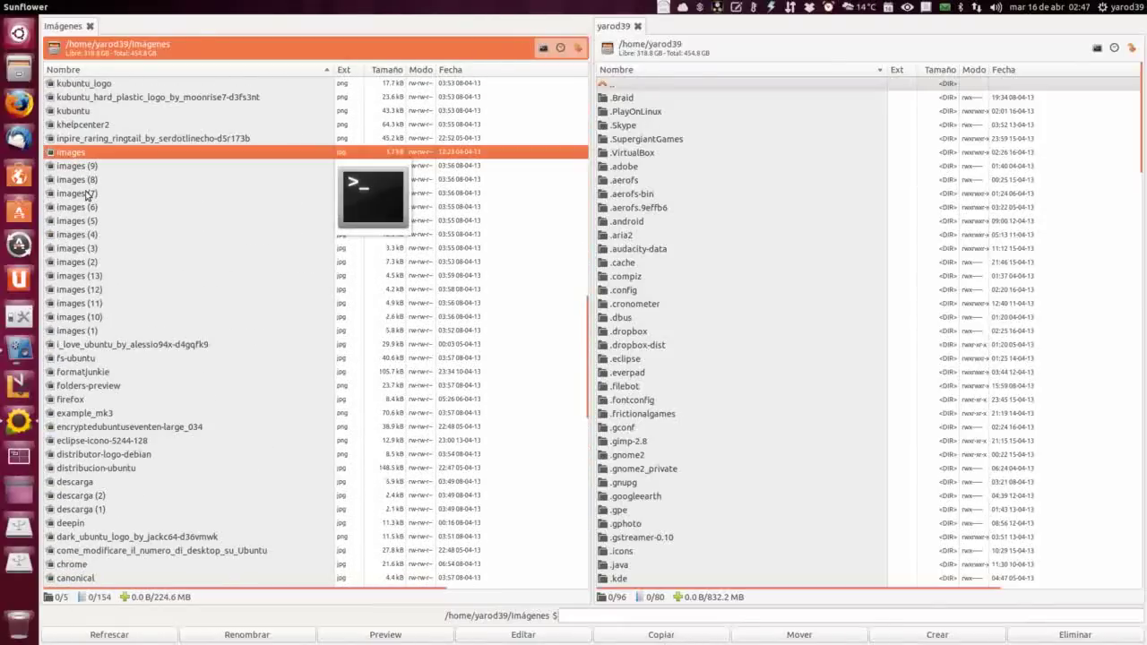
left_click(87, 319, "shift")
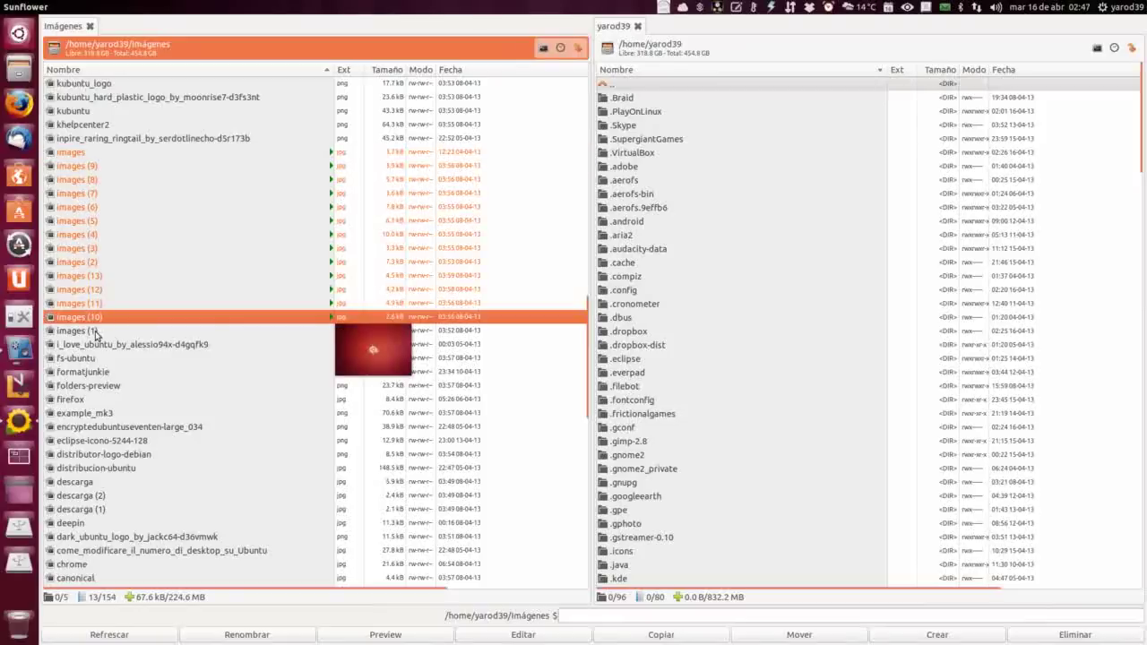
key("Insert")
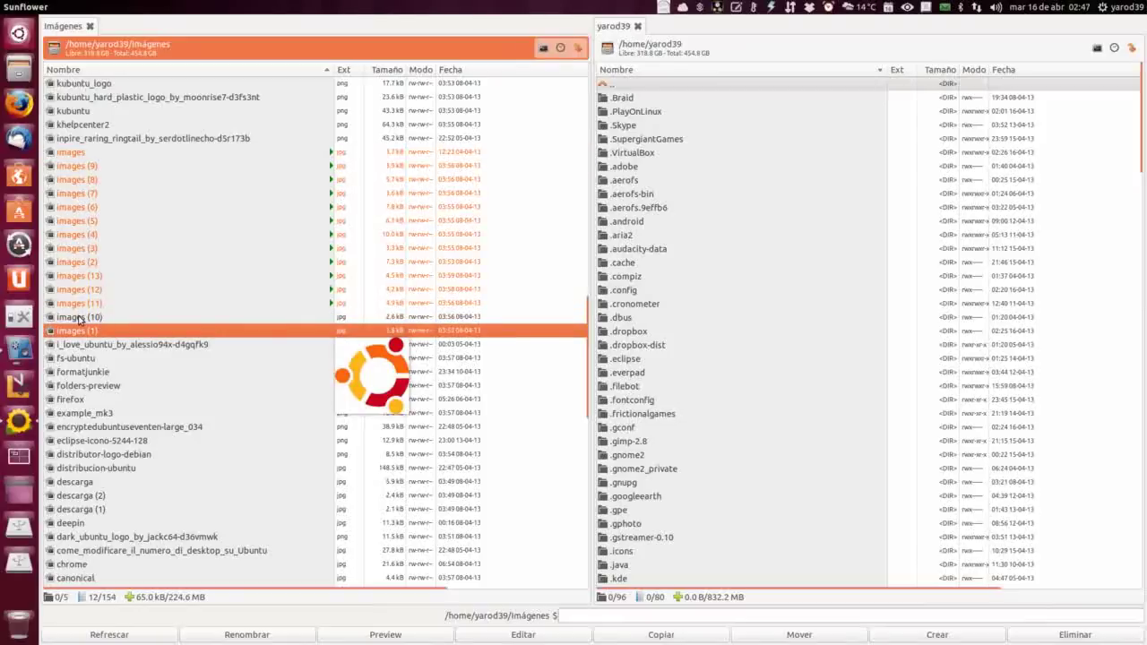
left_click(79, 320, "shift")
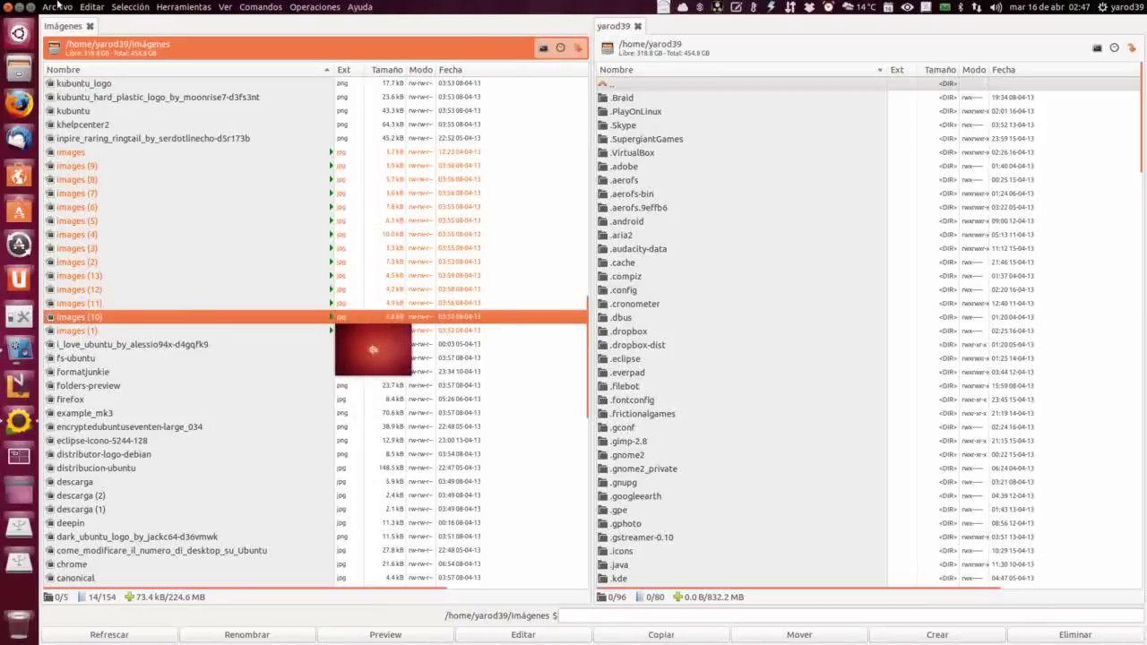
Try to run the advanced rename (Renombrado avanzado) on the selected image files
left_click(122, 8)
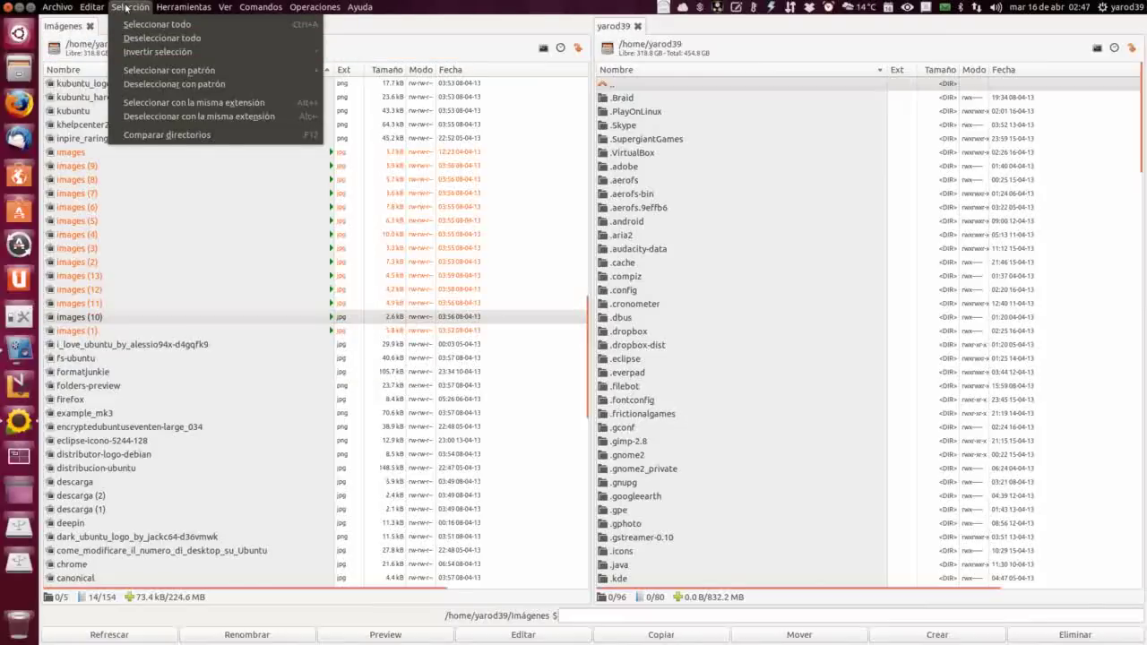
mouse_move(169, 7)
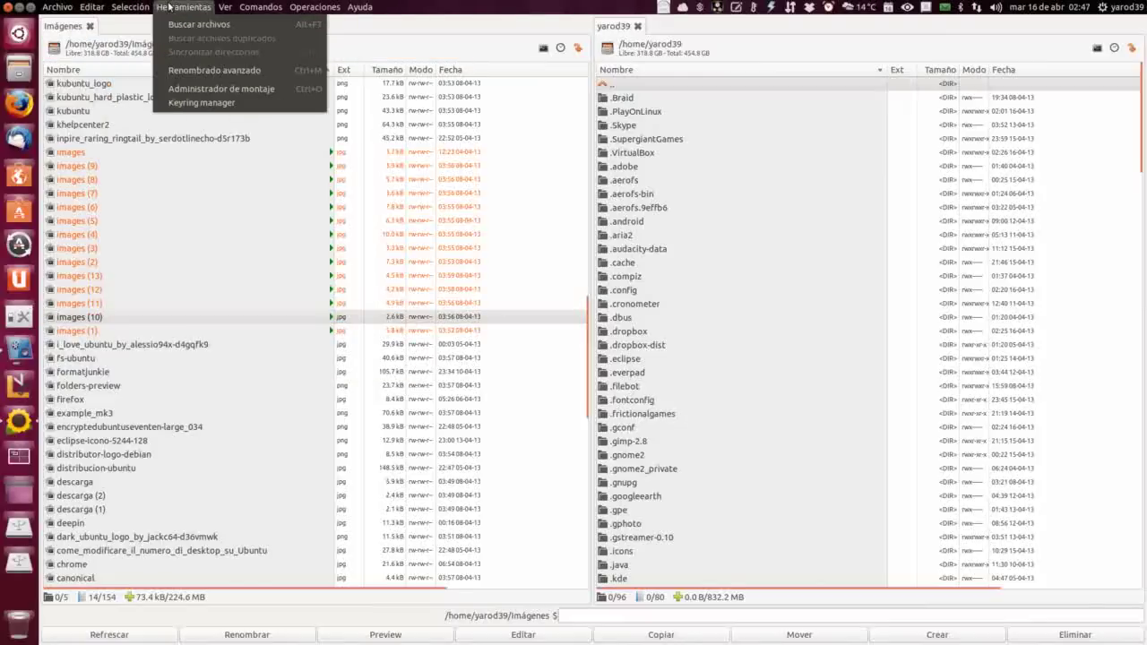
left_click(190, 69)
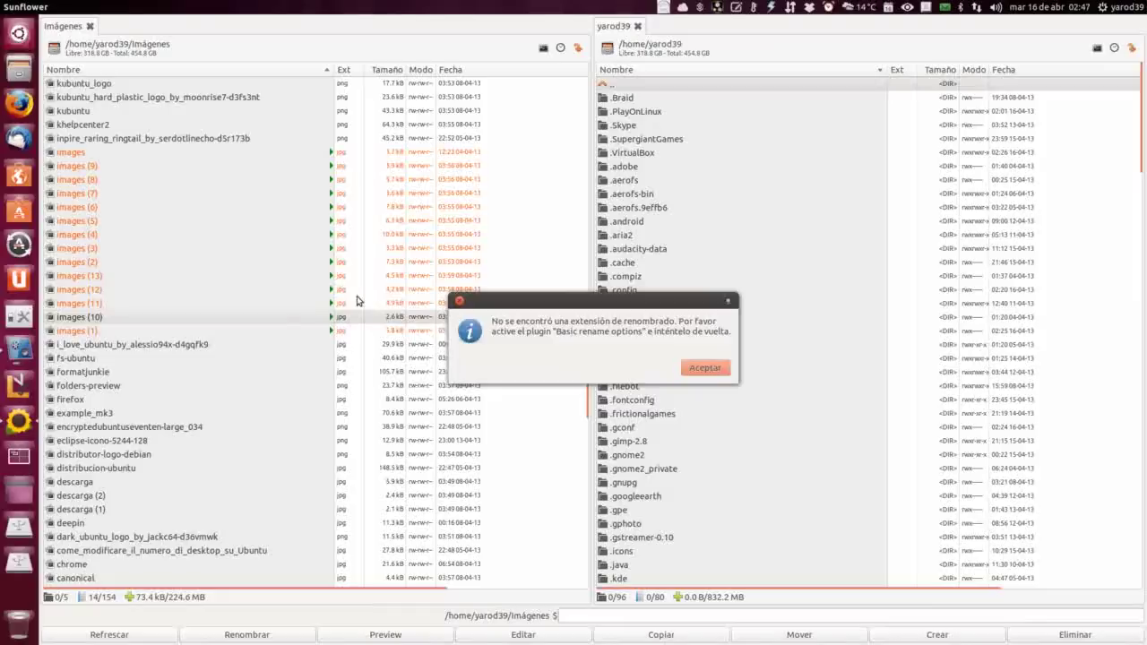
left_click(706, 376)
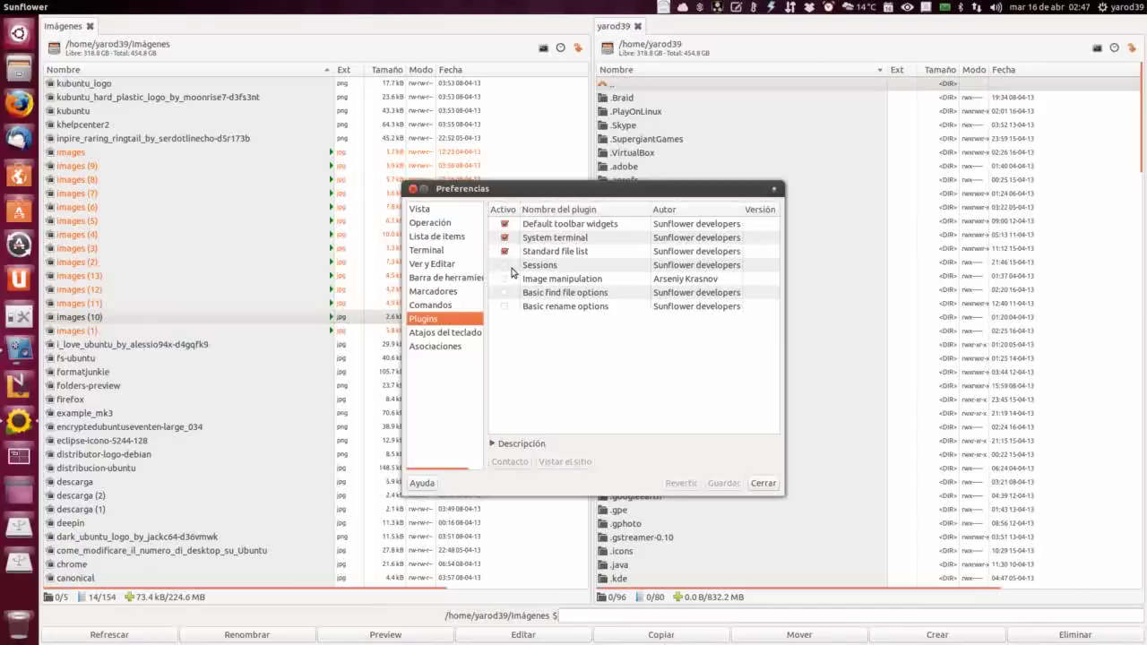
Review the Vista and Operación preferences and enable alternating row colours in the Lista de ítems settings
left_click(439, 212)
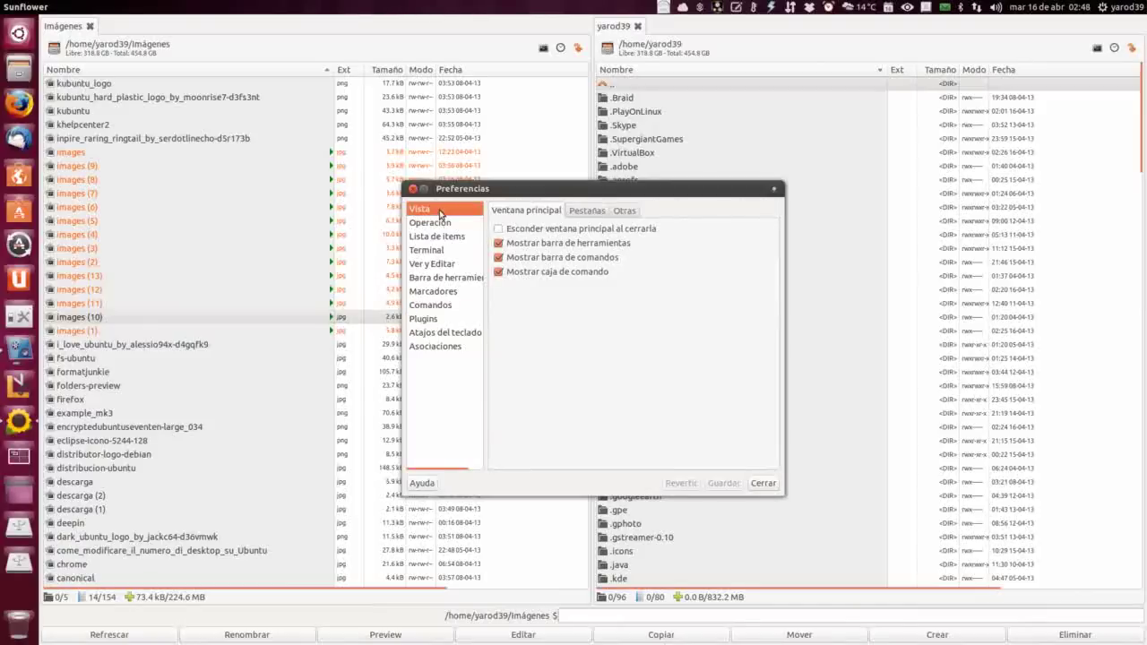
left_click(442, 223)
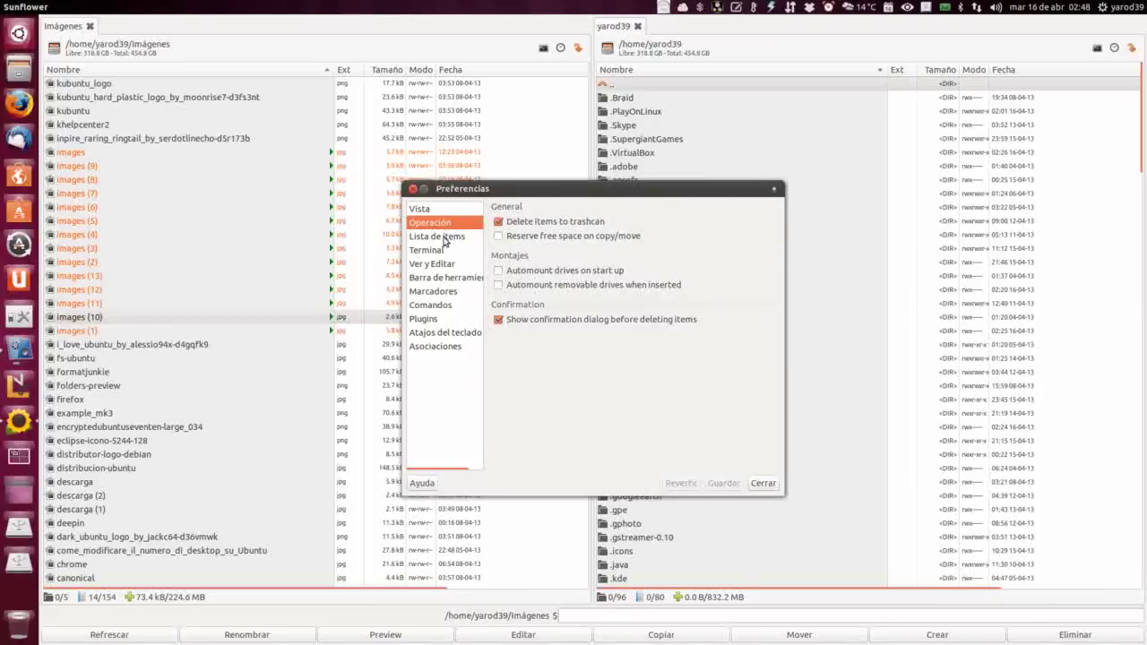
left_click(444, 236)
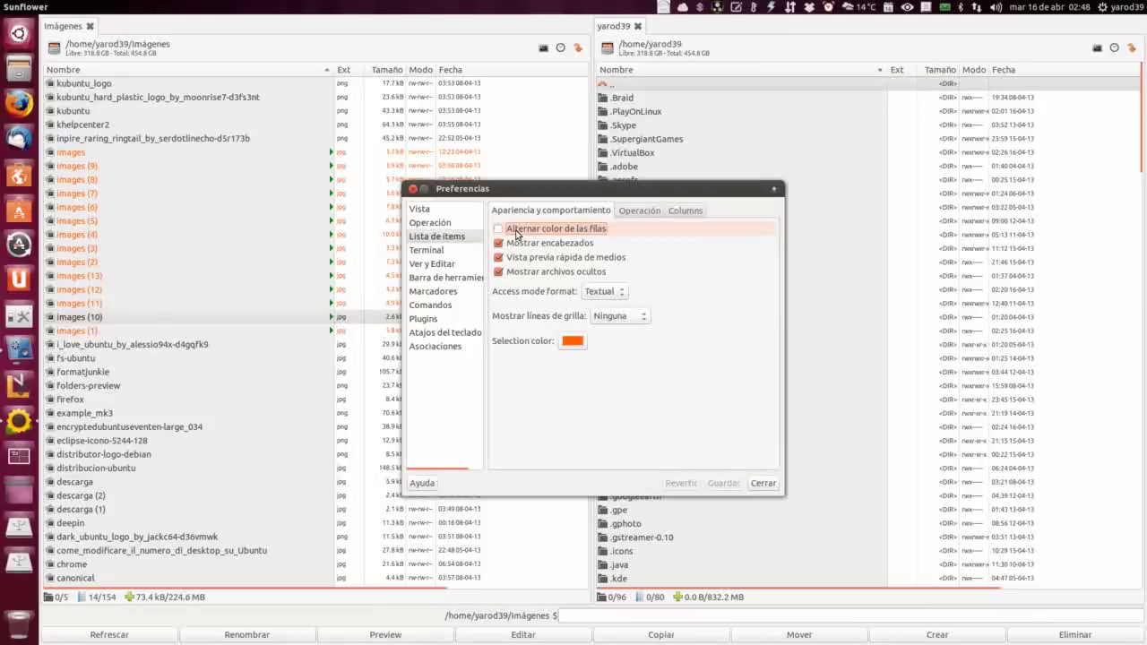
Look through the Terminal, Ver y Editar, toolbar, Marcadores and Comandos preferences
left_click(462, 251)
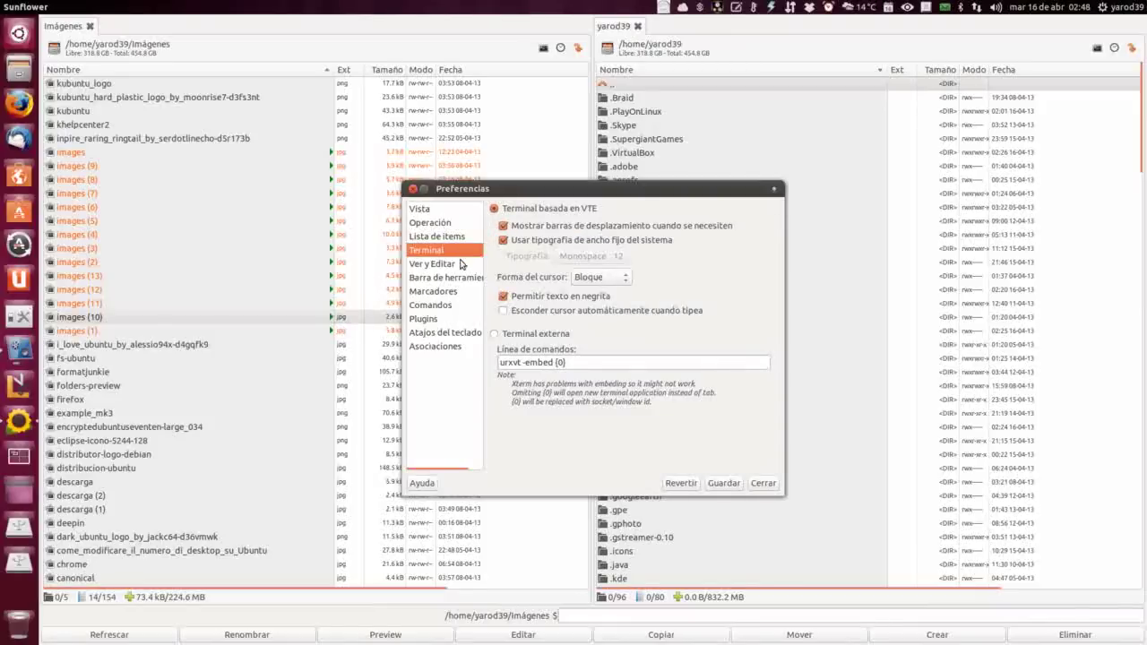
left_click(461, 263)
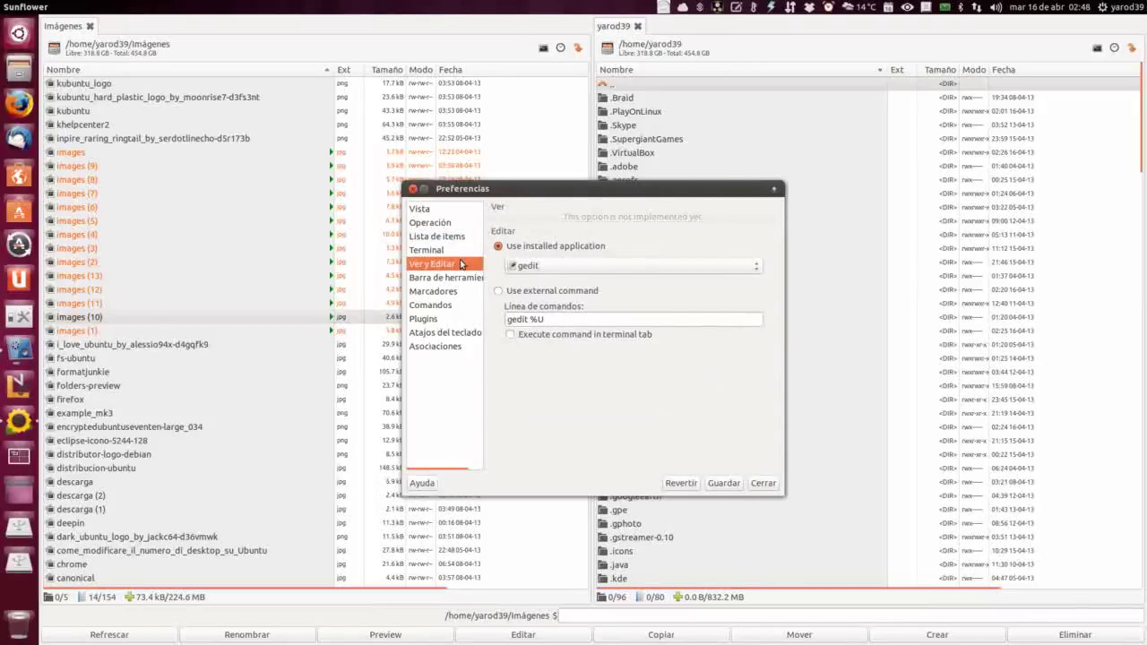
left_click(453, 279)
left_click(450, 294)
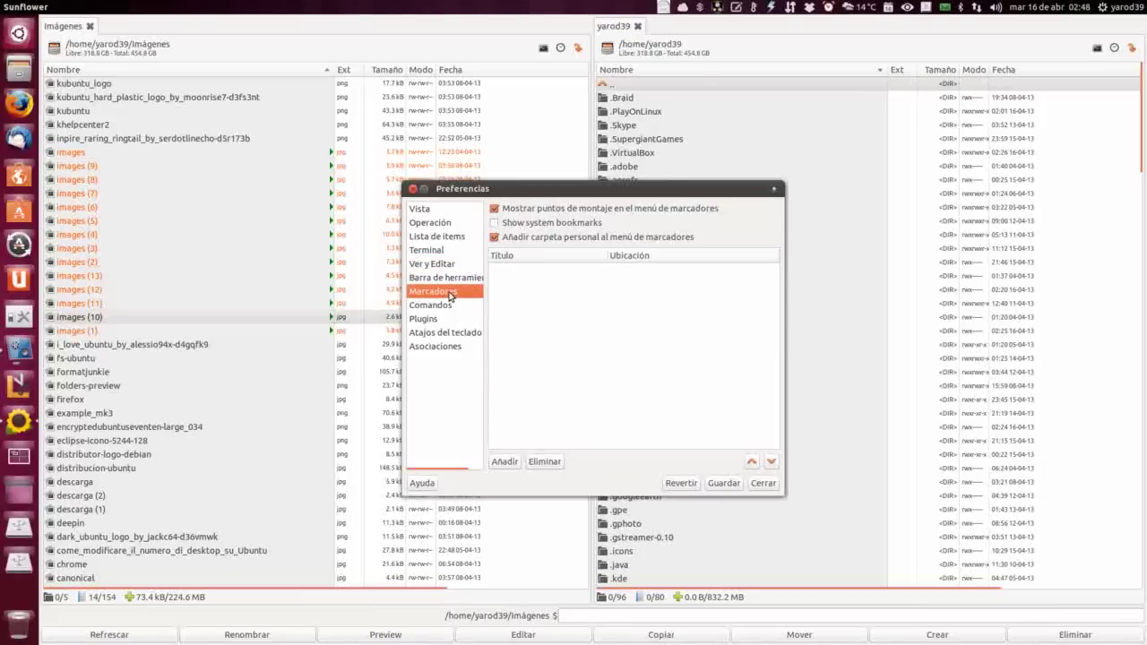
left_click(449, 307)
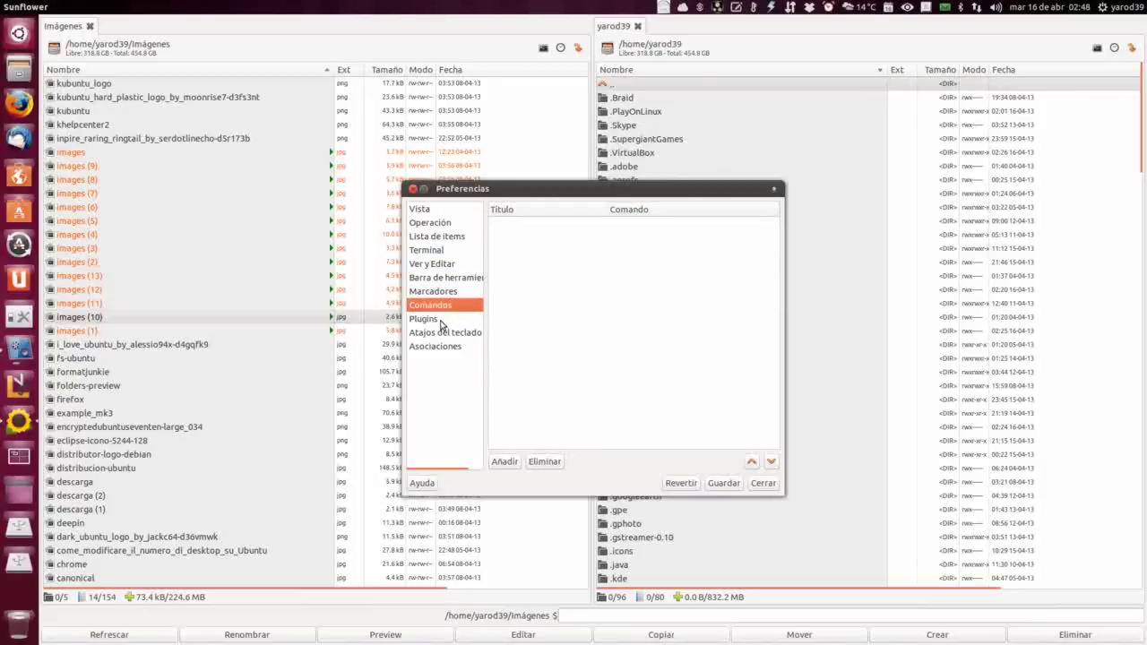
Enable the Sessions, Image manipulation, Basic find file options and Basic rename options plugins
left_click(439, 320)
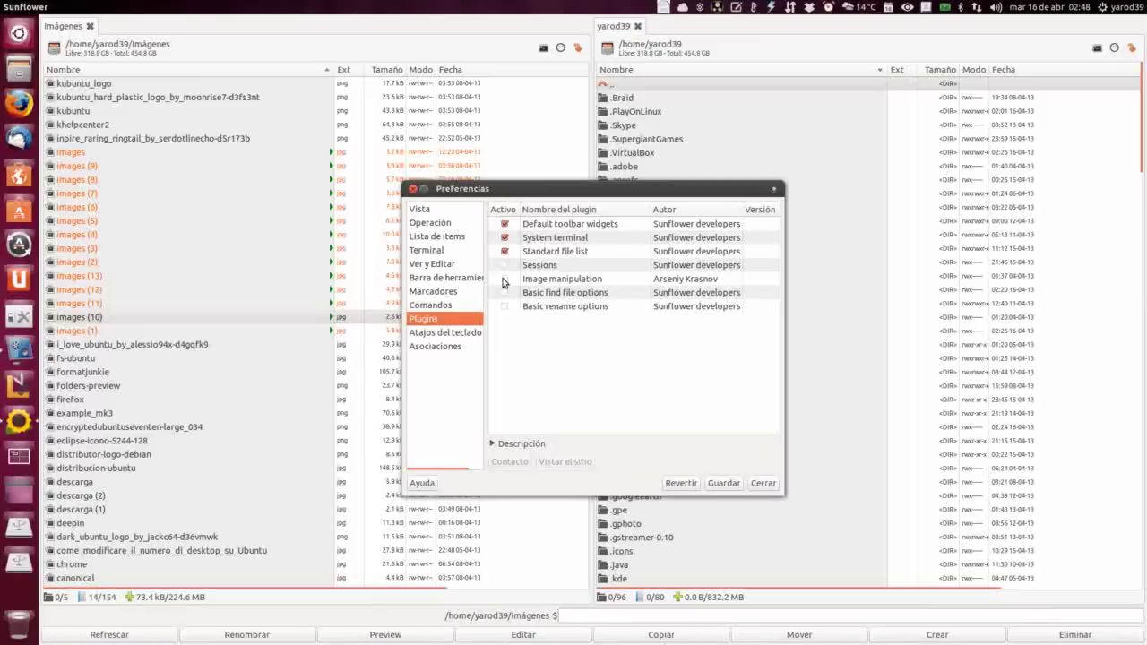
left_click(504, 265)
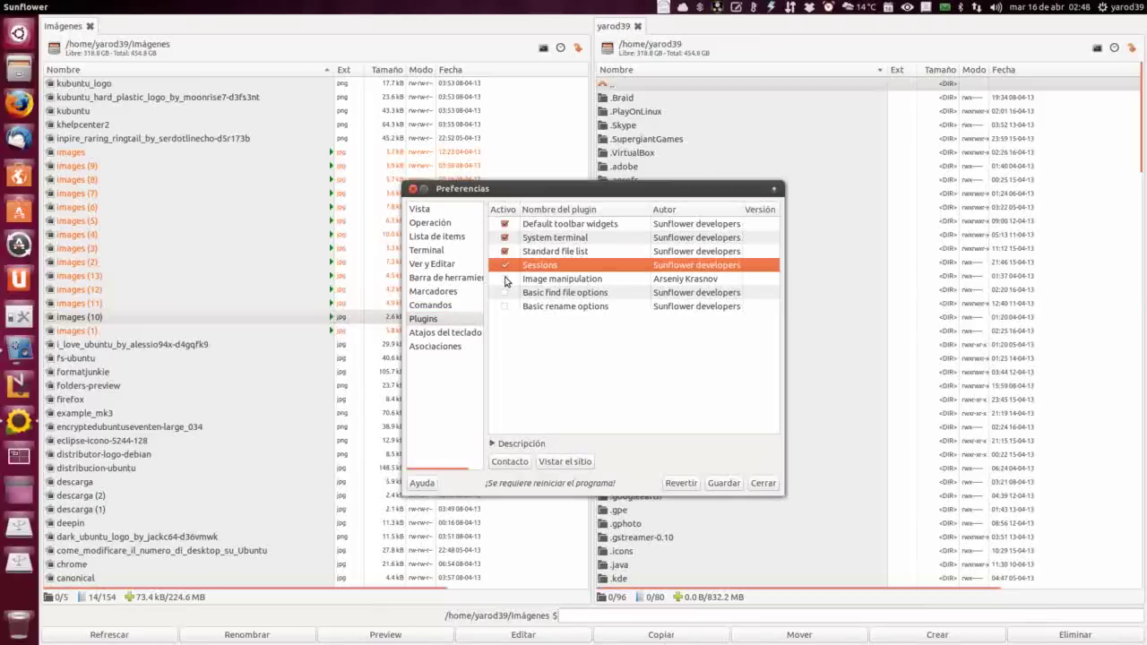
left_click(505, 279)
left_click(505, 293)
left_click(505, 307)
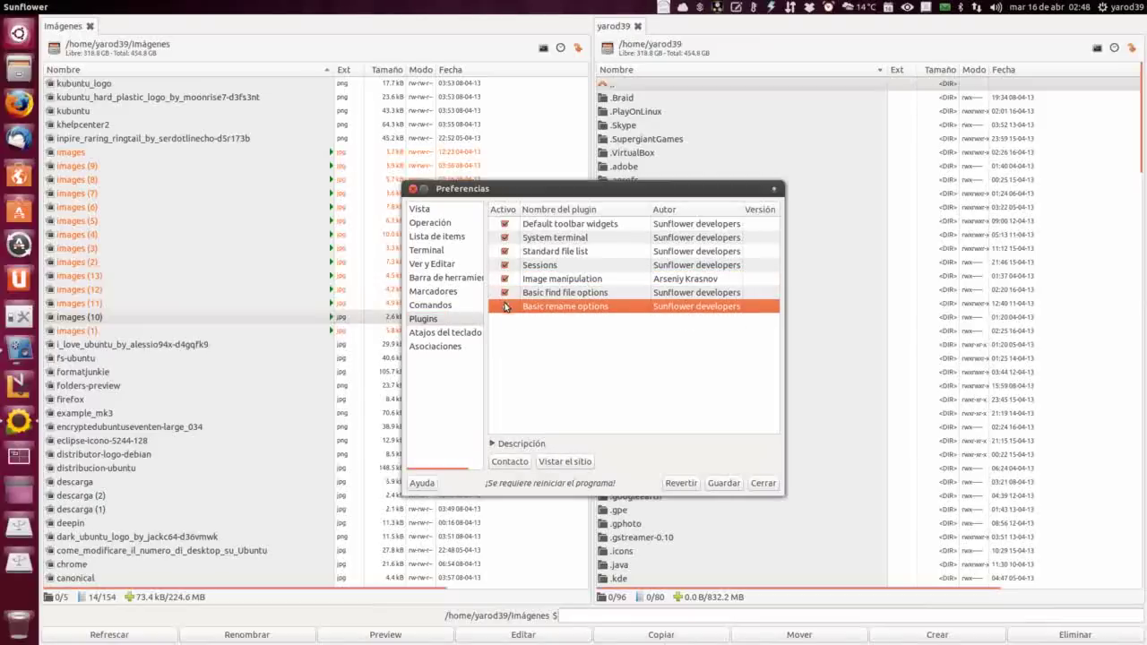
Check the keyboard shortcut and Asociaciones preferences and save the changed preferences
left_click(454, 335)
left_click(453, 347)
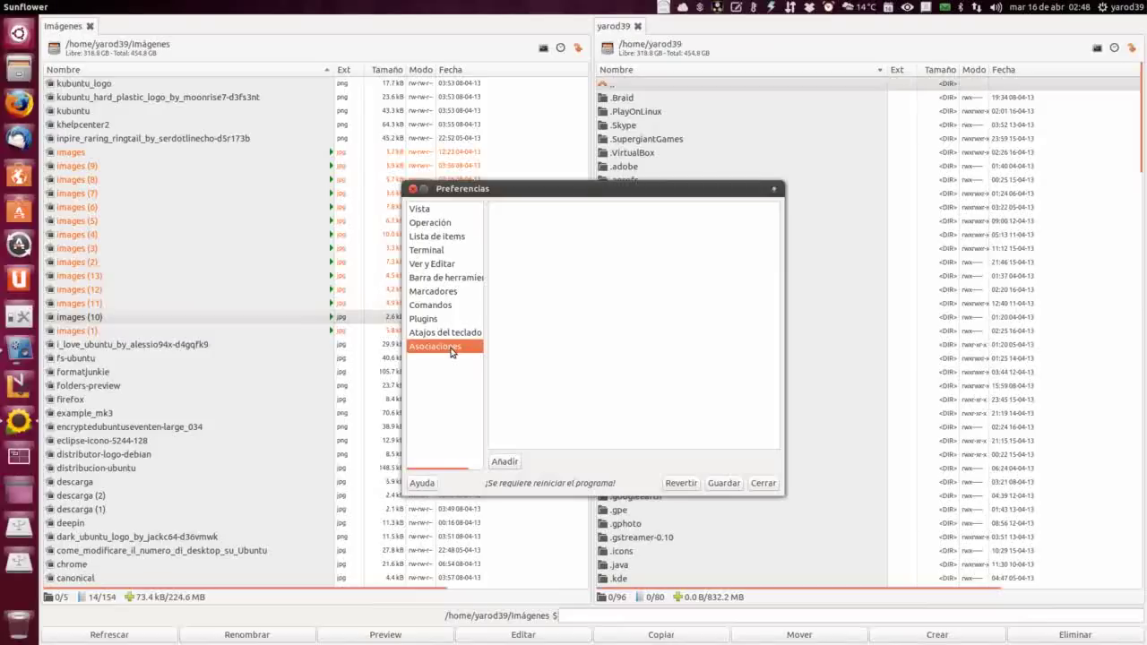
left_click(717, 485)
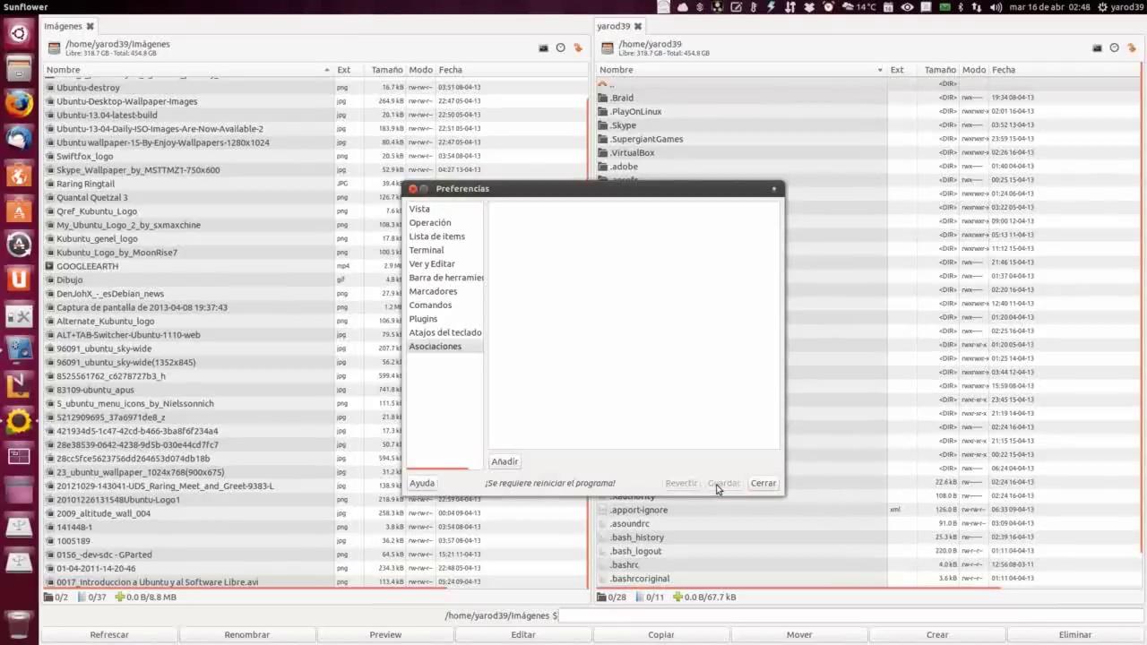
Close the preferences and browse the Imágenes file list to examine the alternating row colours
left_click(763, 484)
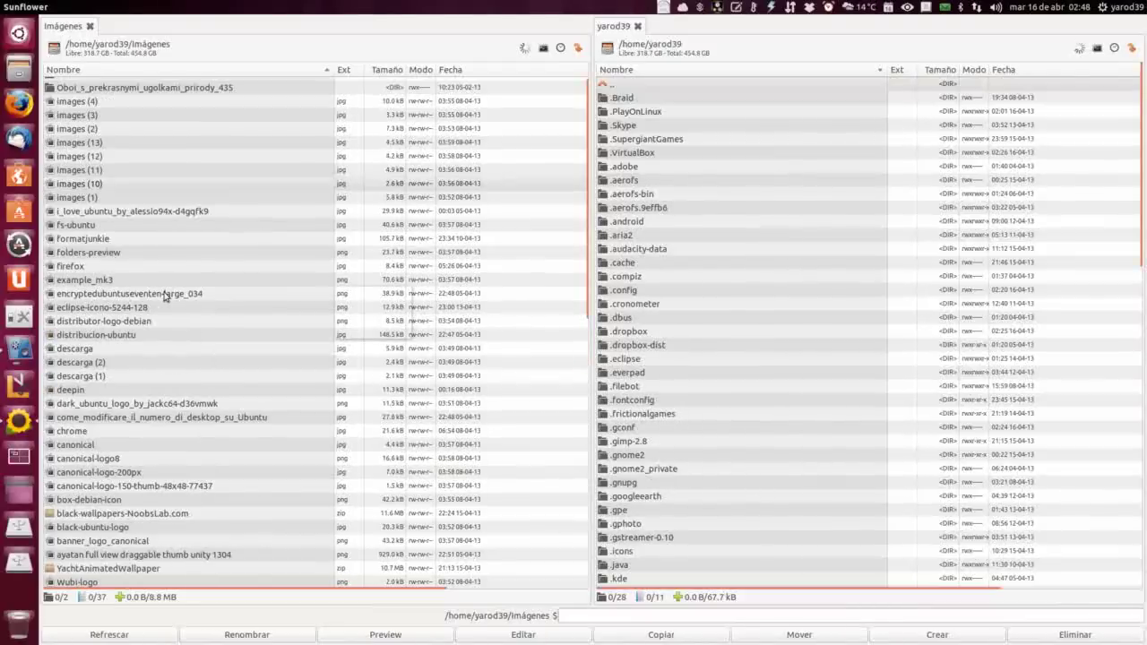
scroll(126, 206, "up", 4)
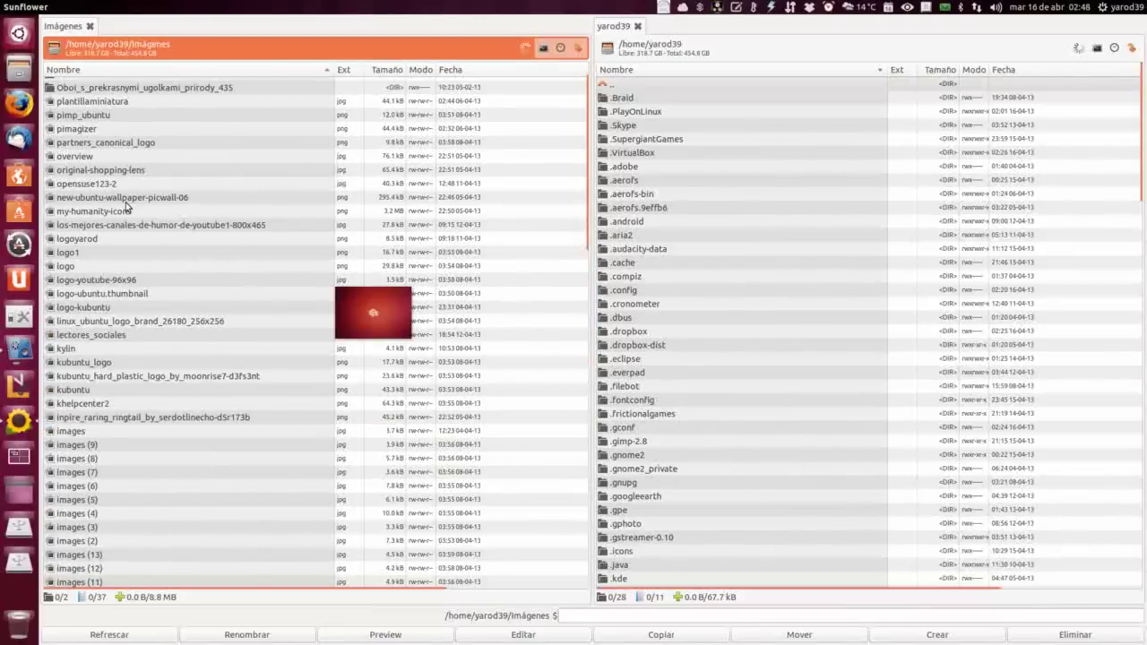
scroll(126, 206, "up", 3)
scroll(113, 362, "up", 2)
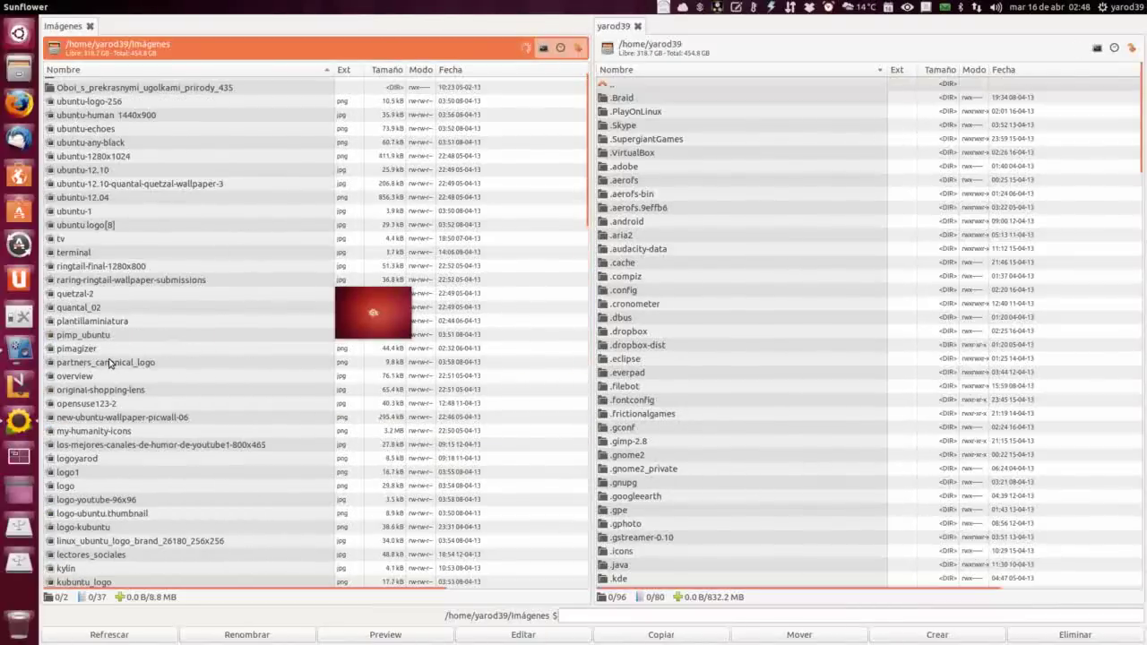
scroll(109, 362, "up", 6)
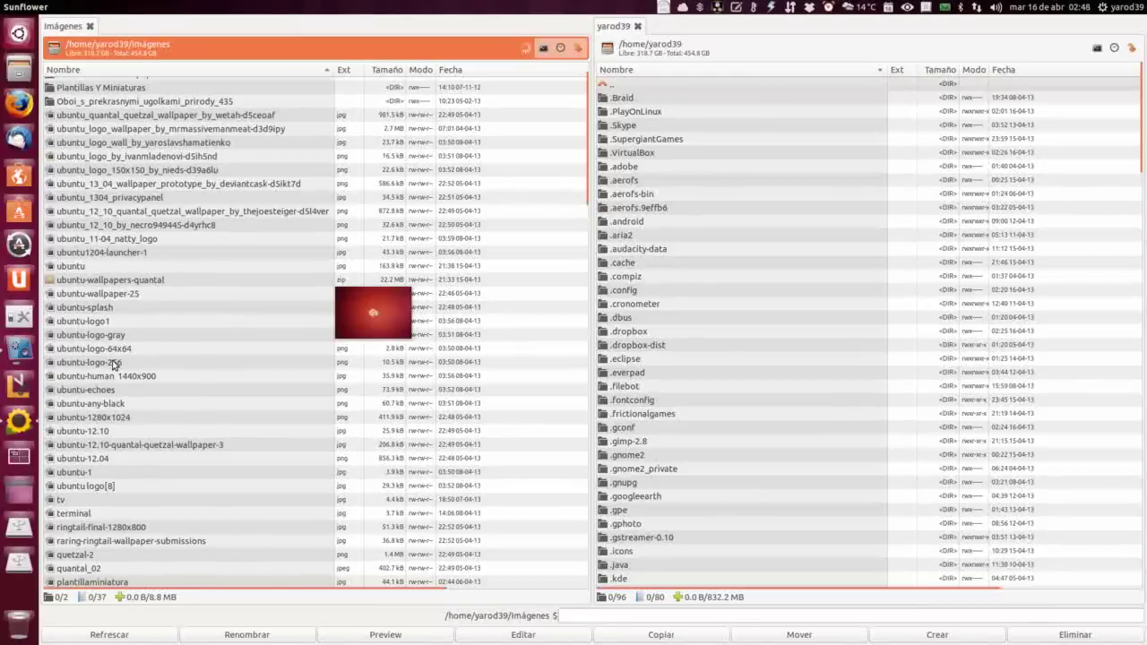
scroll(113, 362, "up", 2)
scroll(113, 362, "up", 2)
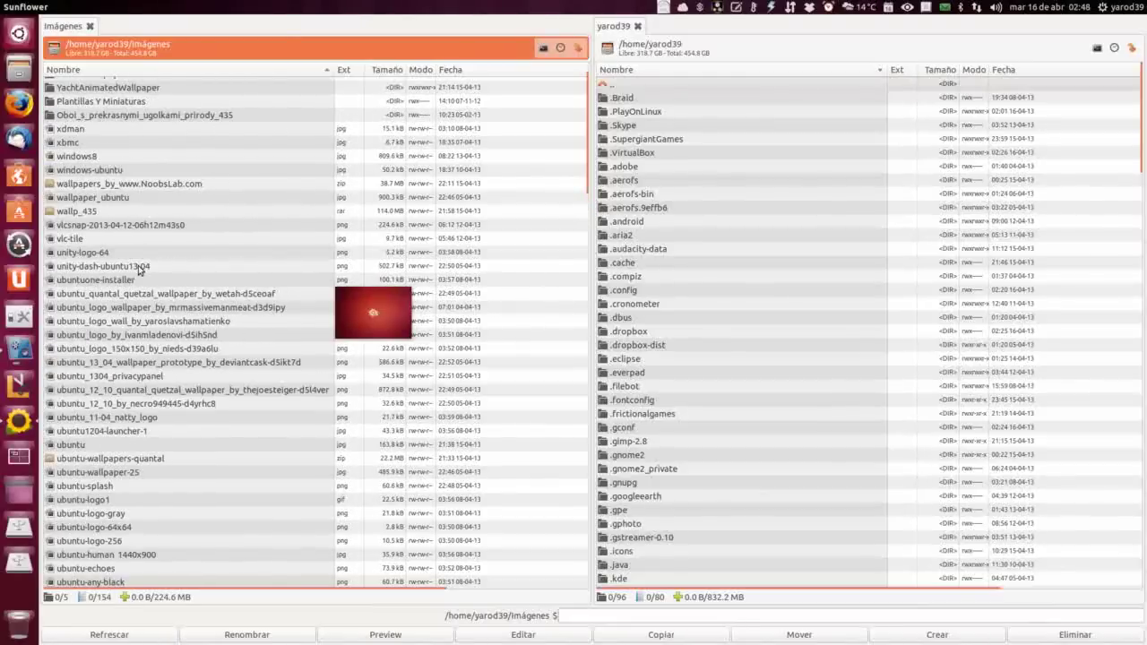
scroll(139, 268, "down", 5)
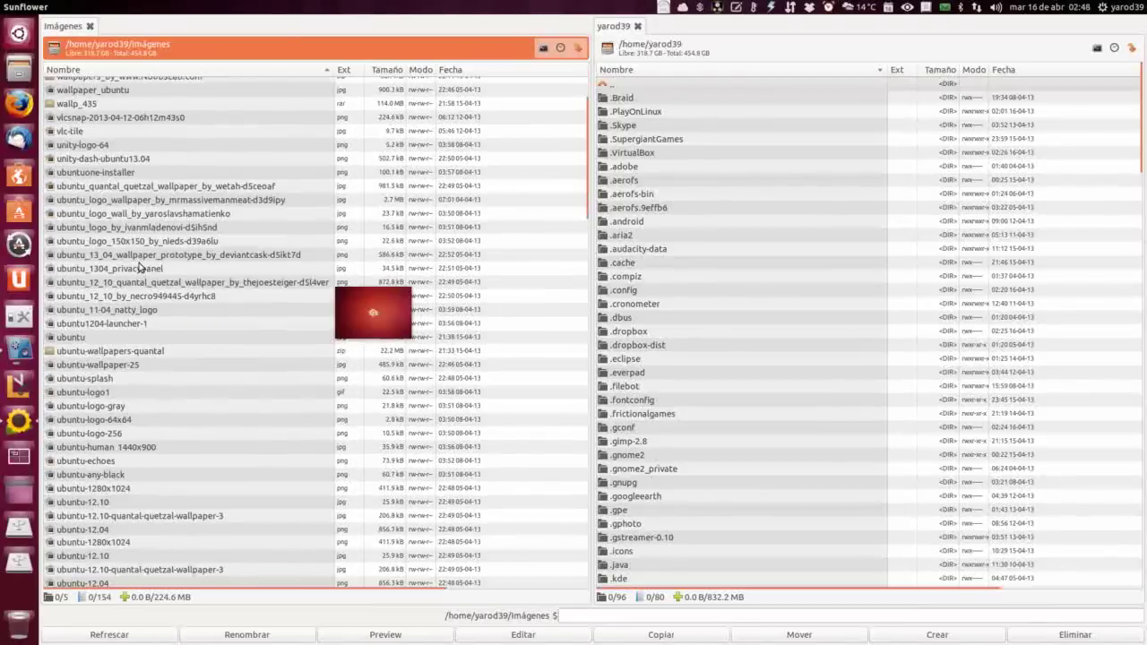
scroll(139, 268, "down", 15)
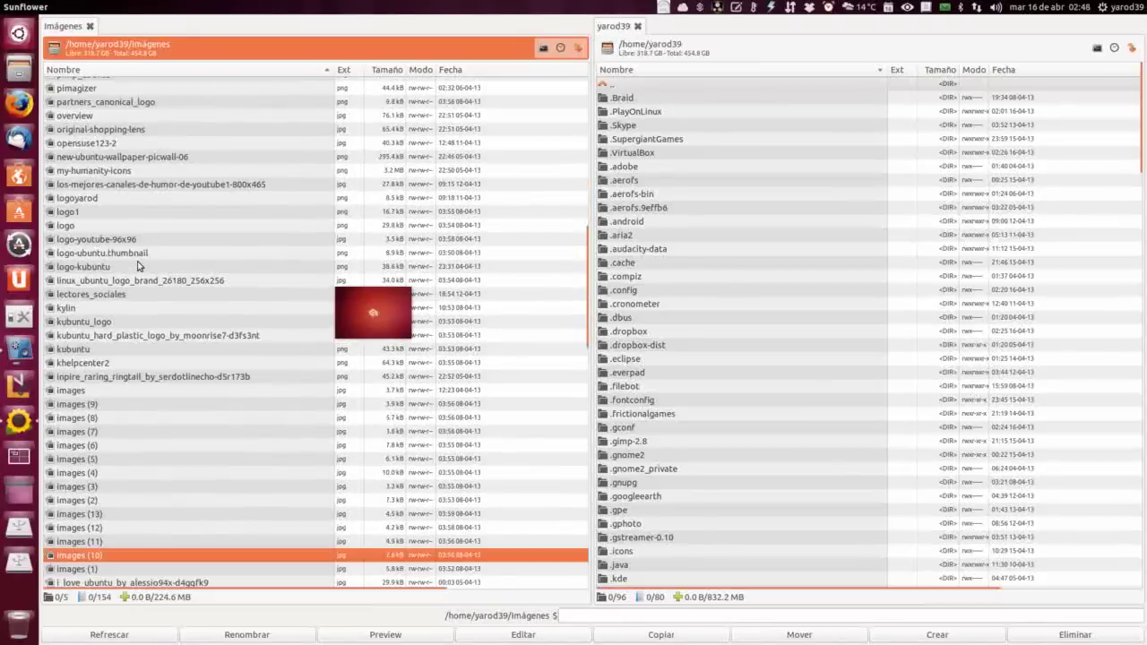
scroll(137, 265, "down", 1)
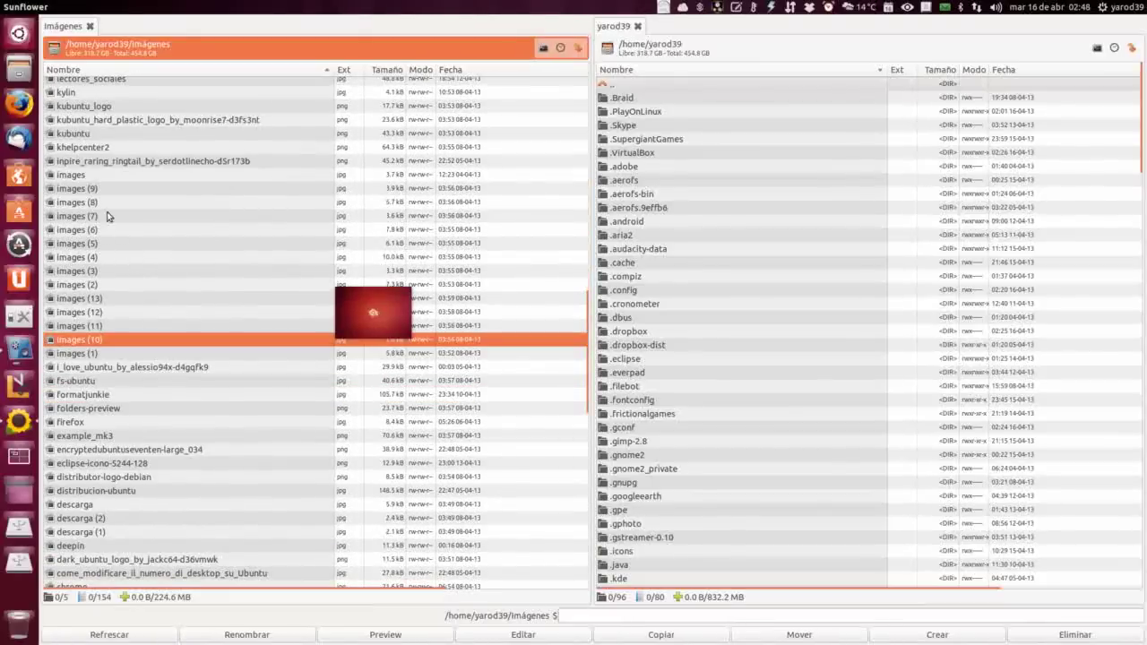
Select the file images in the Imágenes folder and check the file actions offered for it
left_click(93, 178)
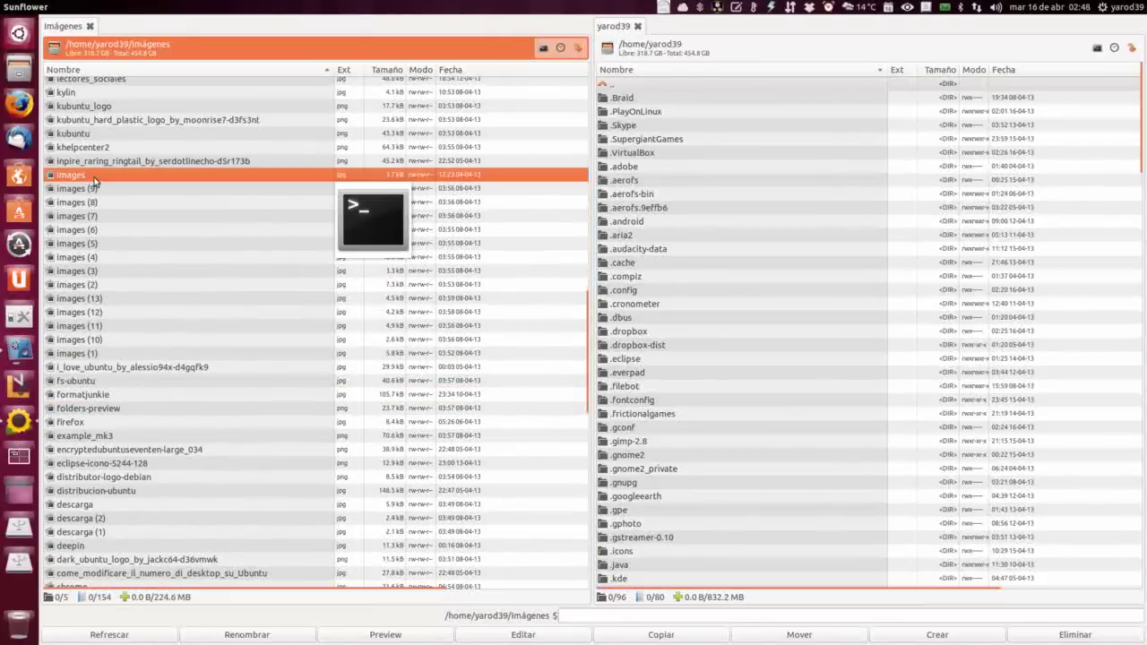
right_click(97, 182)
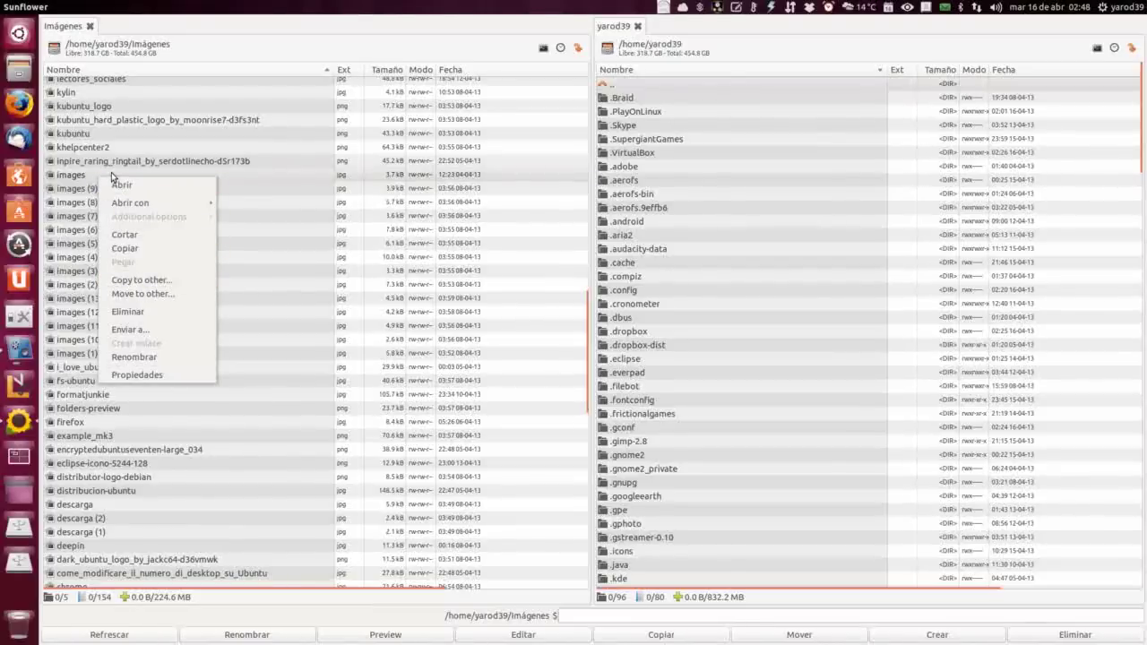
left_click(111, 174)
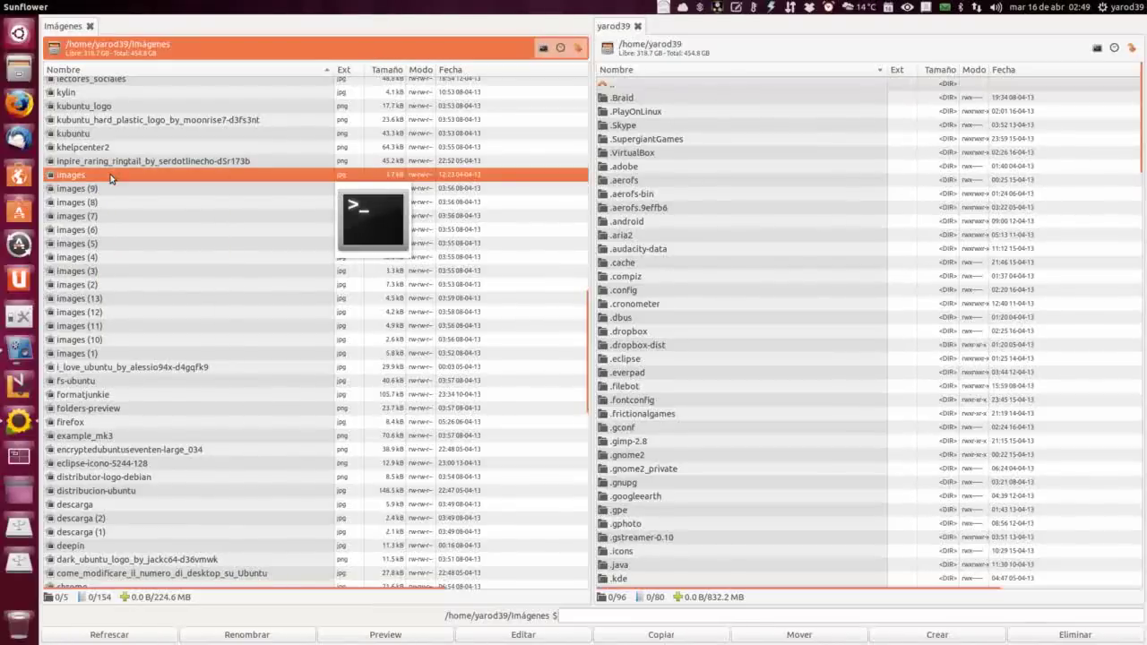
Review the basic details, permissions and Abrir Con applications in the properties of images.jpg, and close them
right_click(111, 175)
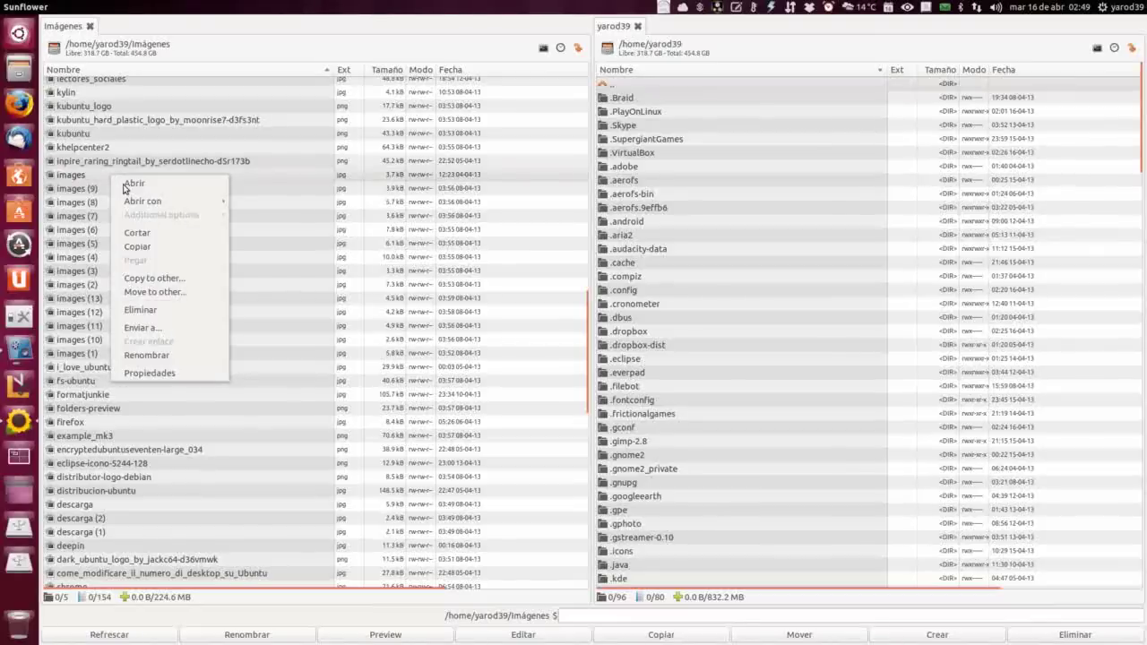
mouse_move(139, 209)
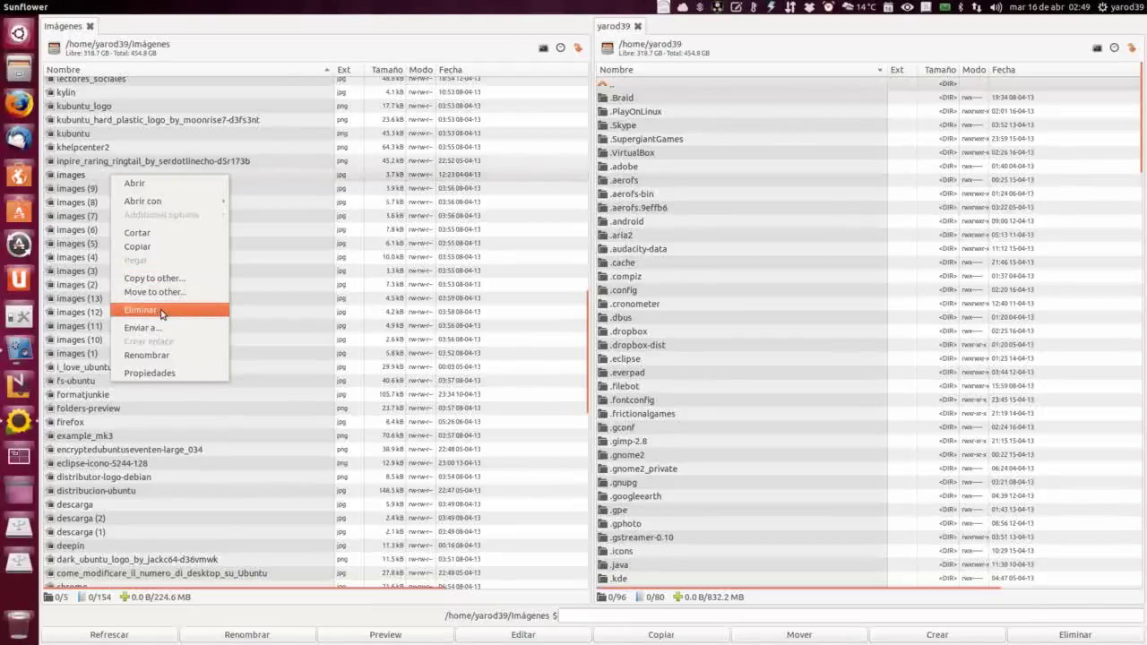
left_click(171, 373)
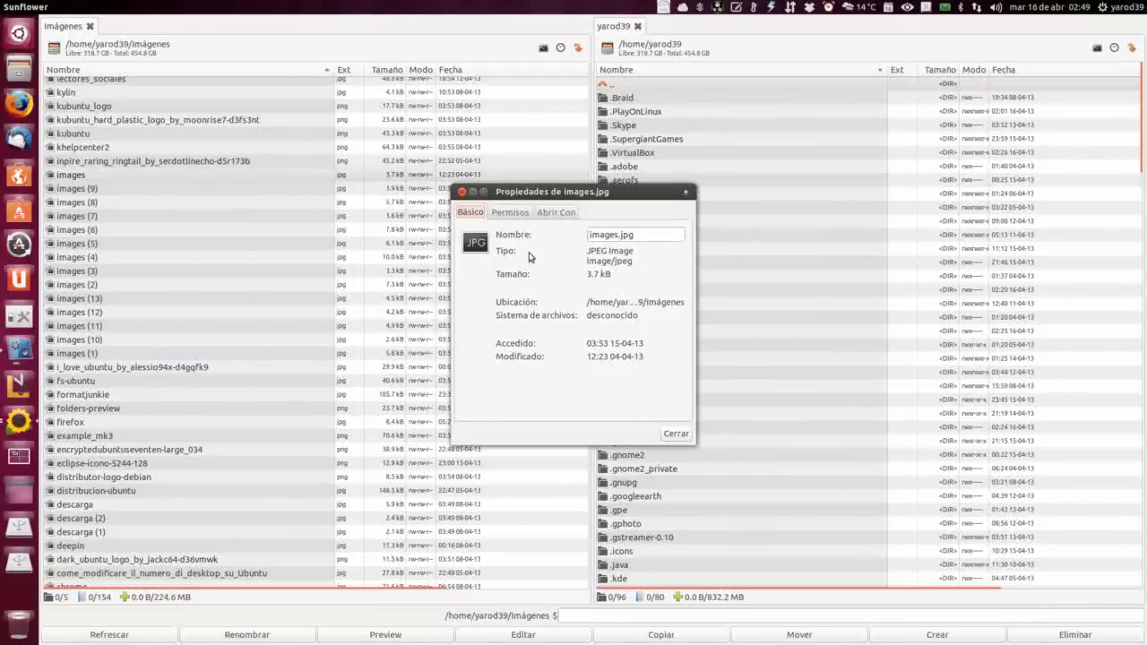
left_click(510, 215)
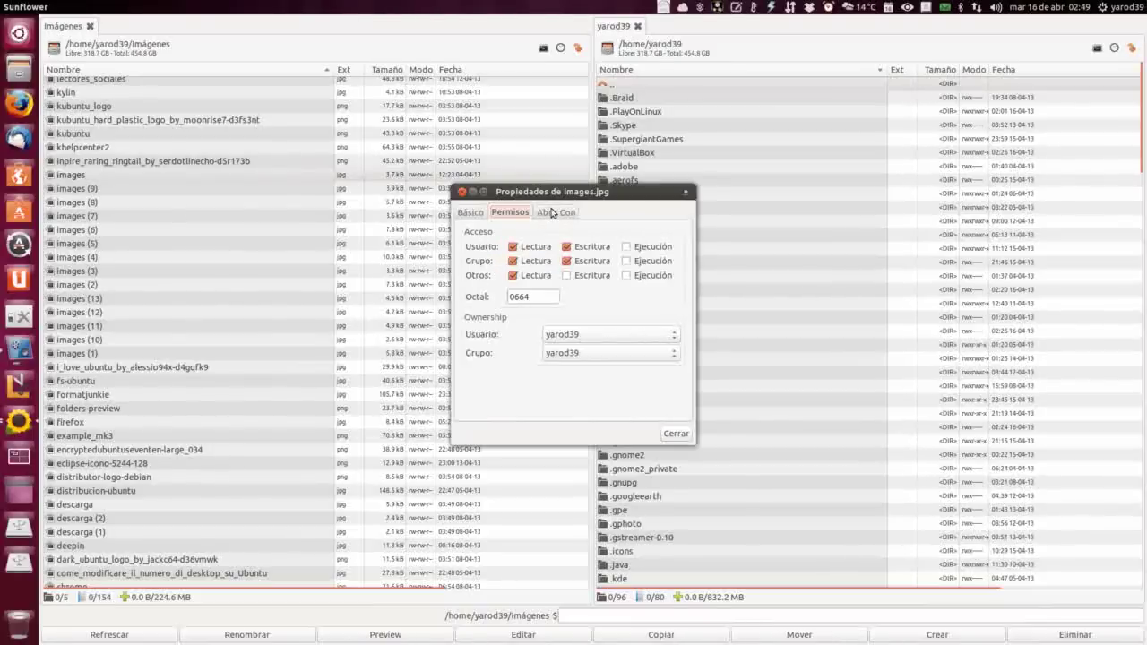
left_click(552, 213)
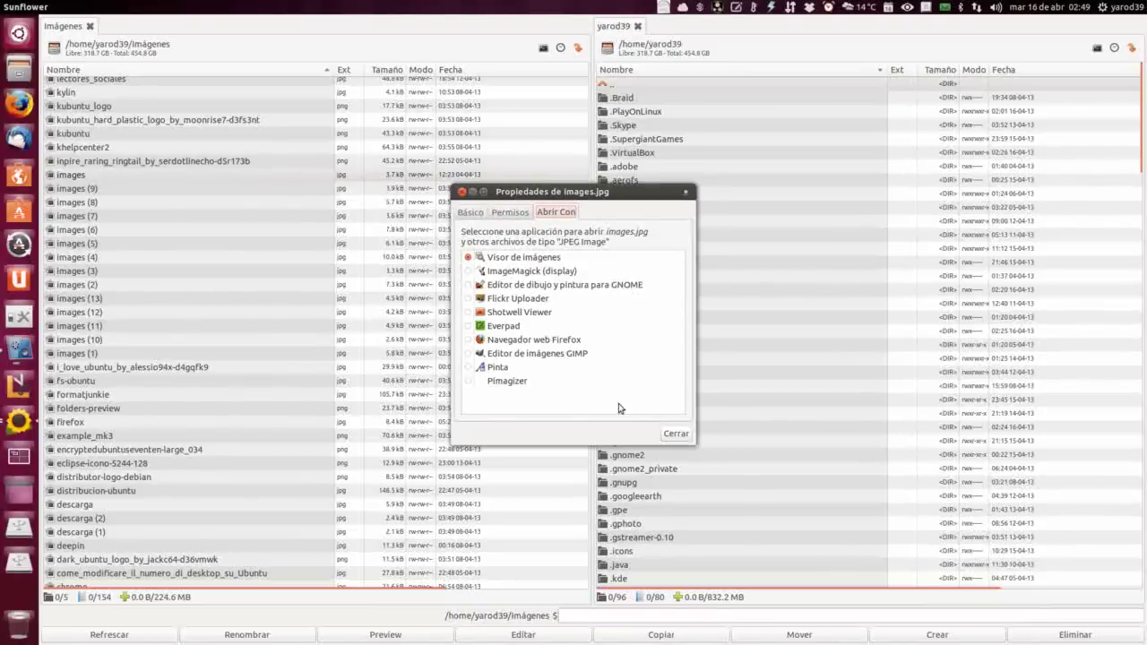
left_click(676, 434)
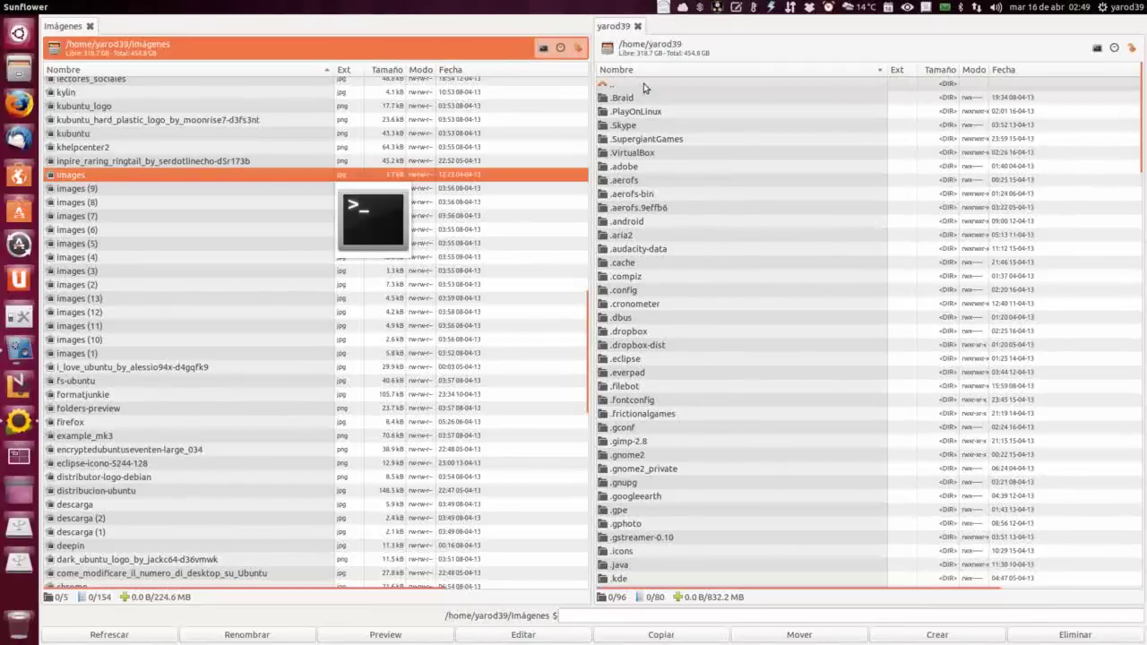
Check the recent folder history of the Imágenes pane
left_click(562, 49)
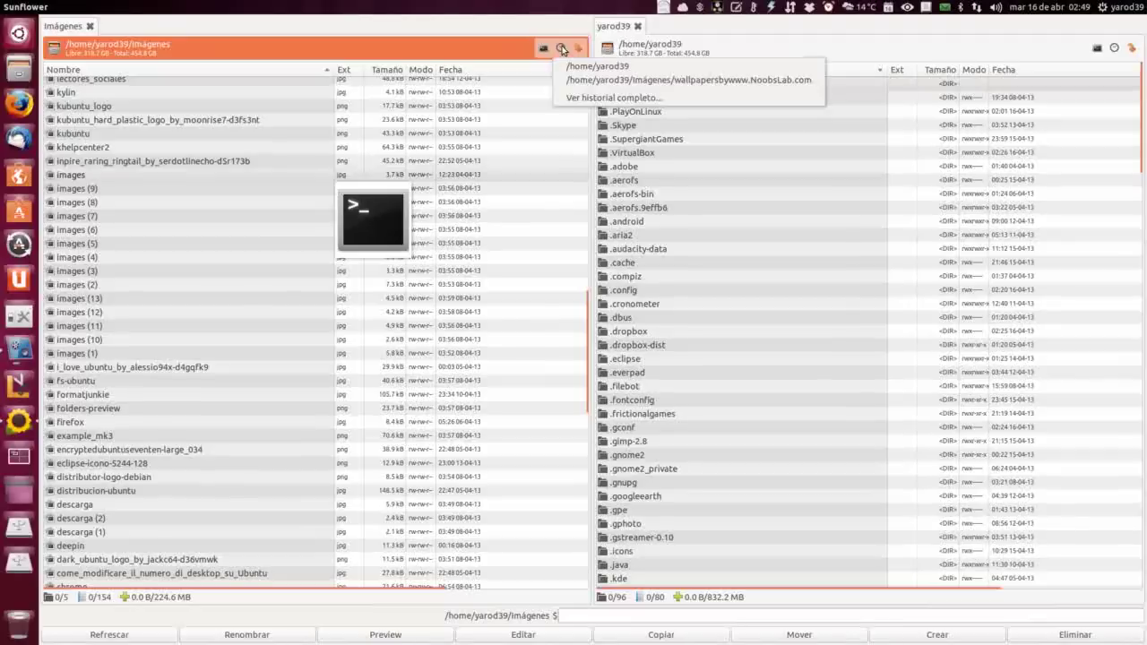
left_click(562, 49)
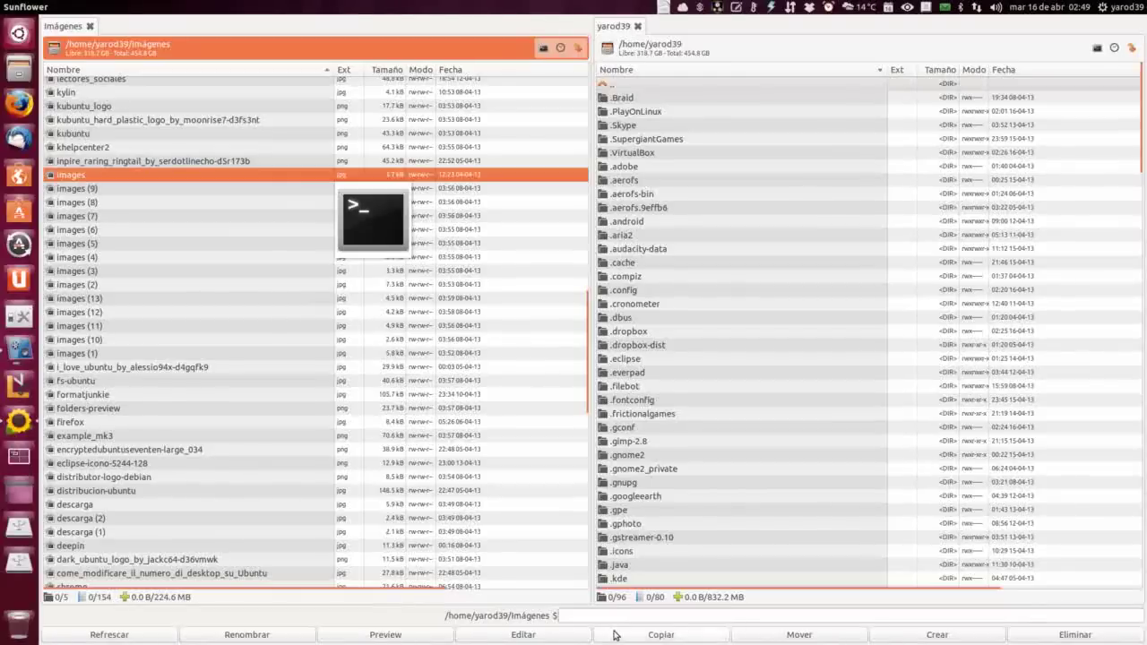
Refresh the Imágenes file list and close the file manager
left_click(129, 636)
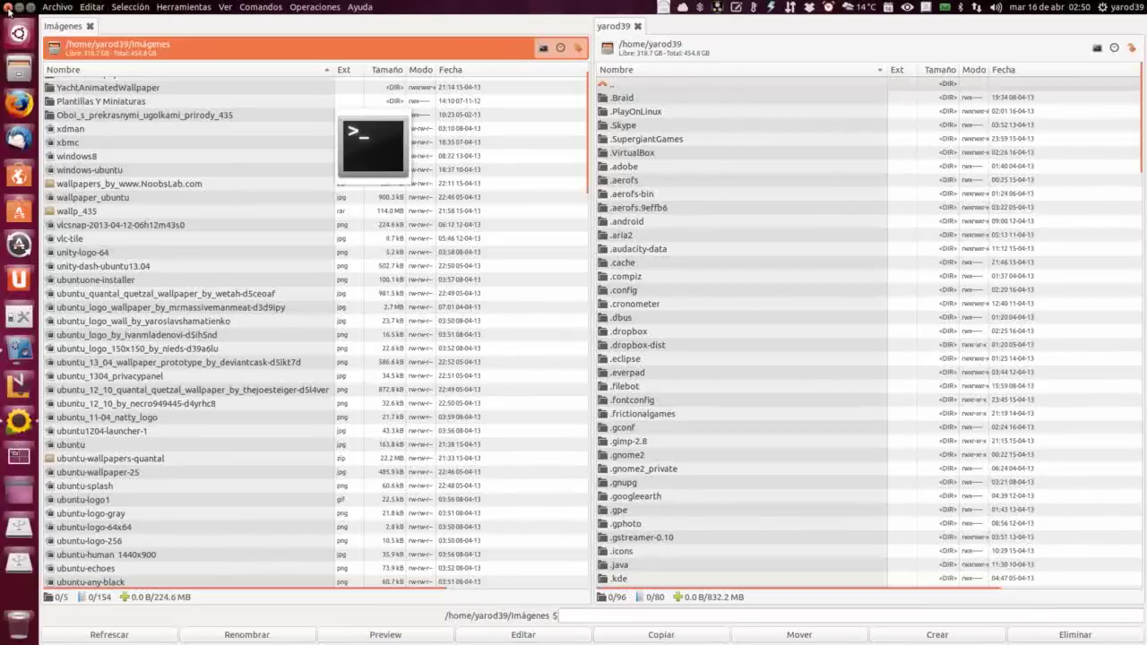
left_click(9, 7)
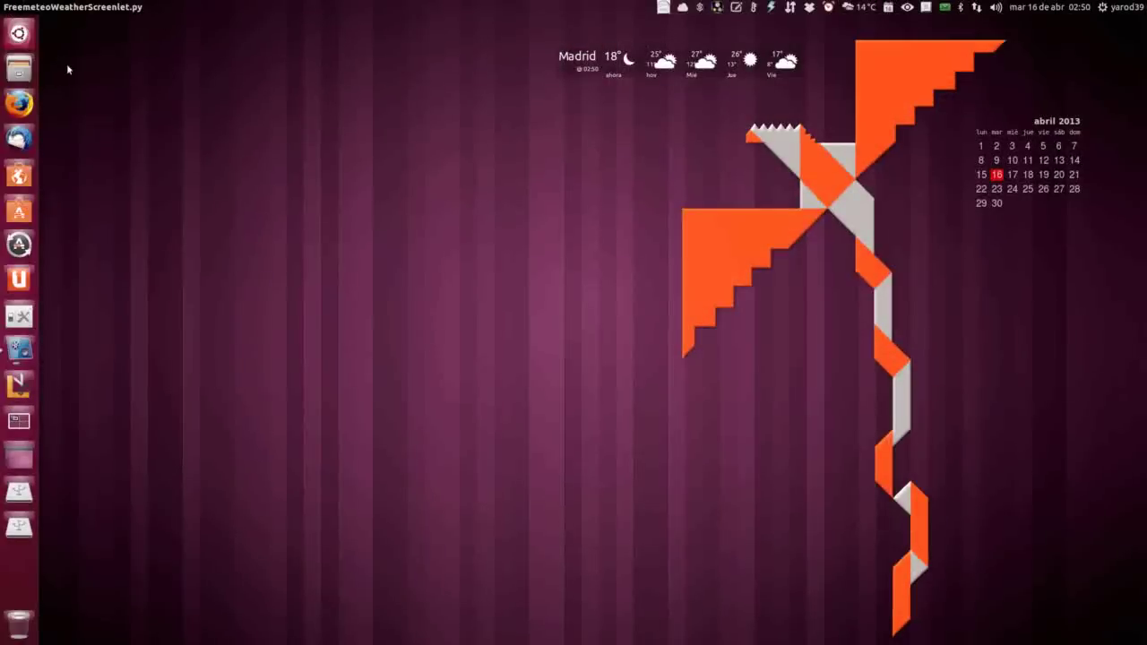